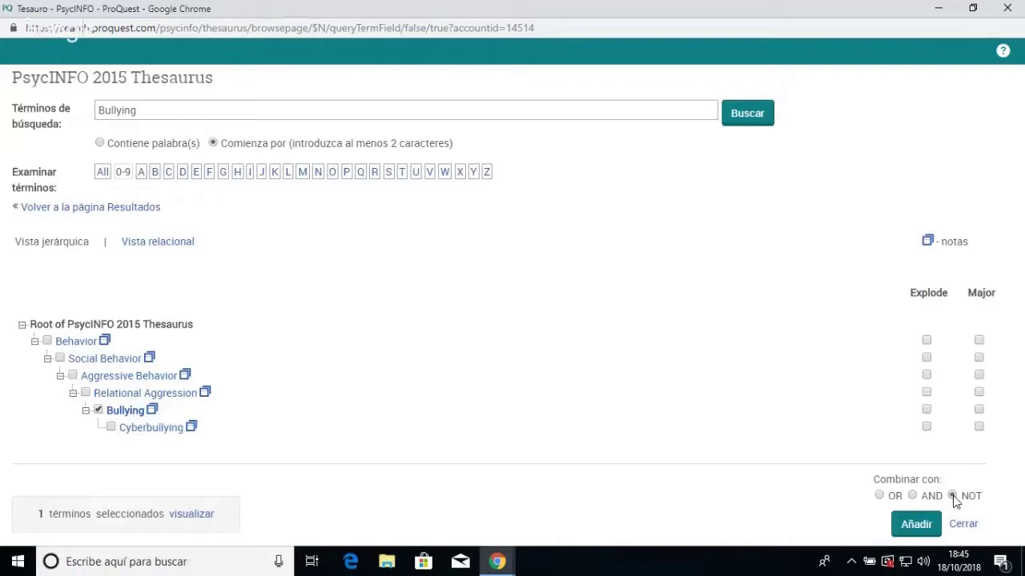
Combine the thesaurus terms Bullying and Cyberbullying with NOT and add them to the advanced search
{"action": "left_click", "coordinate": [952, 496]}
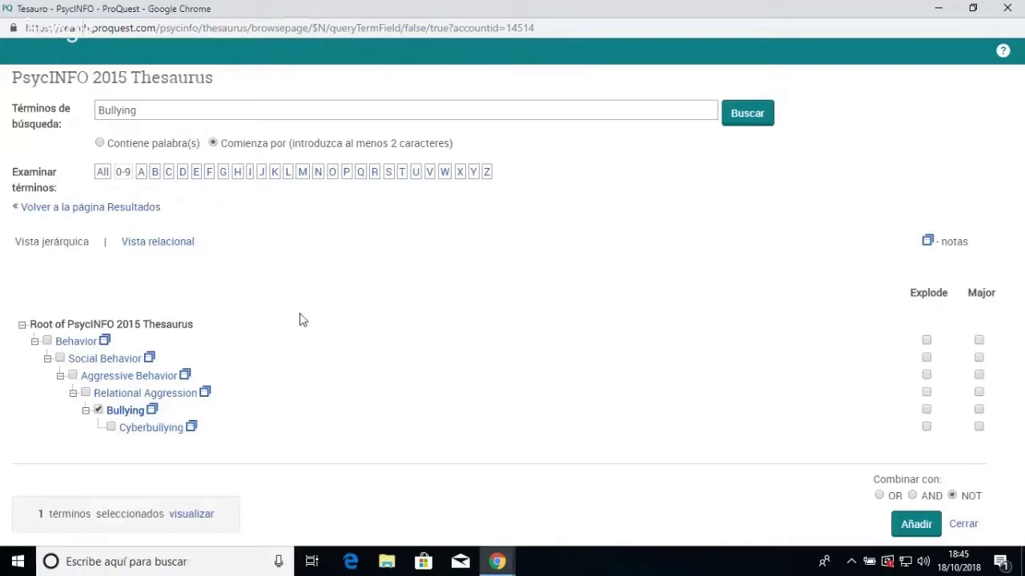
{"action": "left_click", "coordinate": [112, 428]}
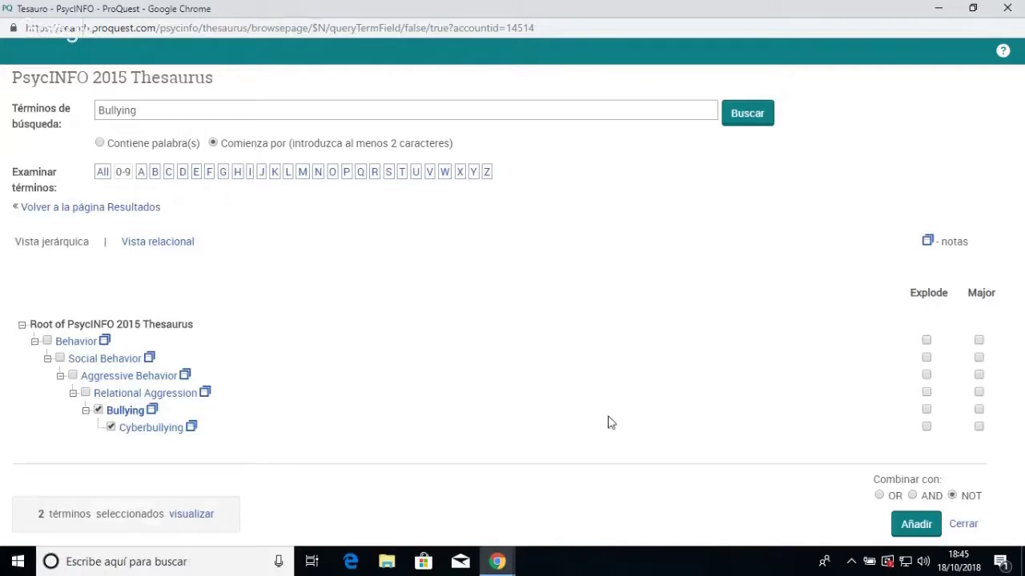
{"action": "left_click", "coordinate": [918, 525]}
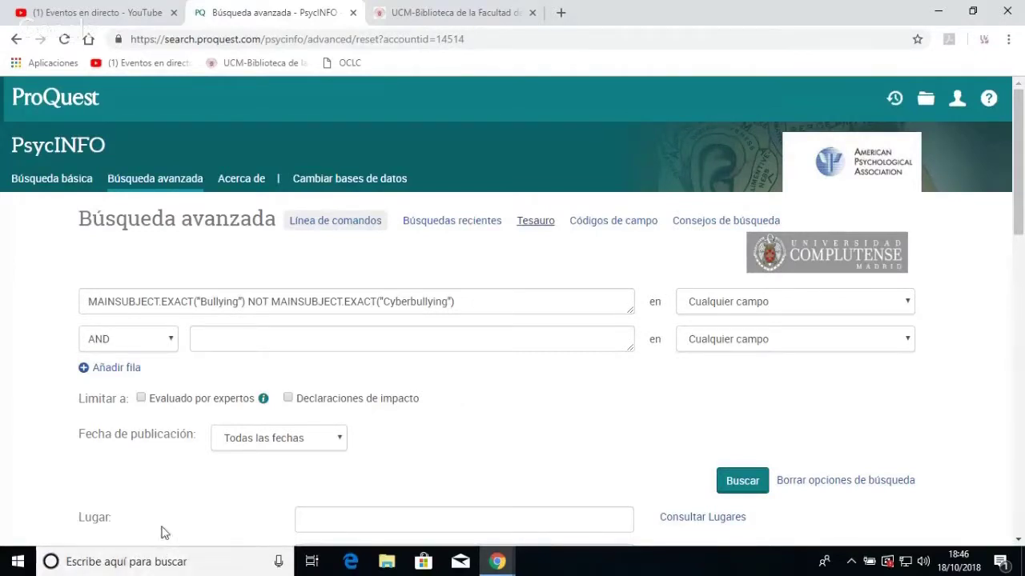
Limit the publication date to Últimos 3 meses and run the search
{"action": "left_click", "coordinate": [337, 448]}
{"action": "left_click", "coordinate": [260, 326]}
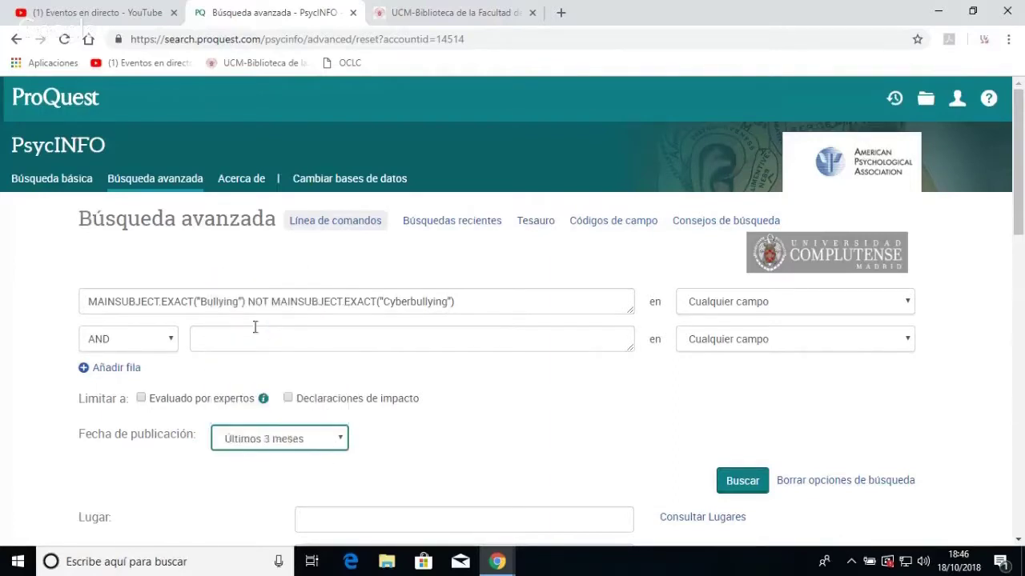
{"action": "left_click", "coordinate": [736, 483]}
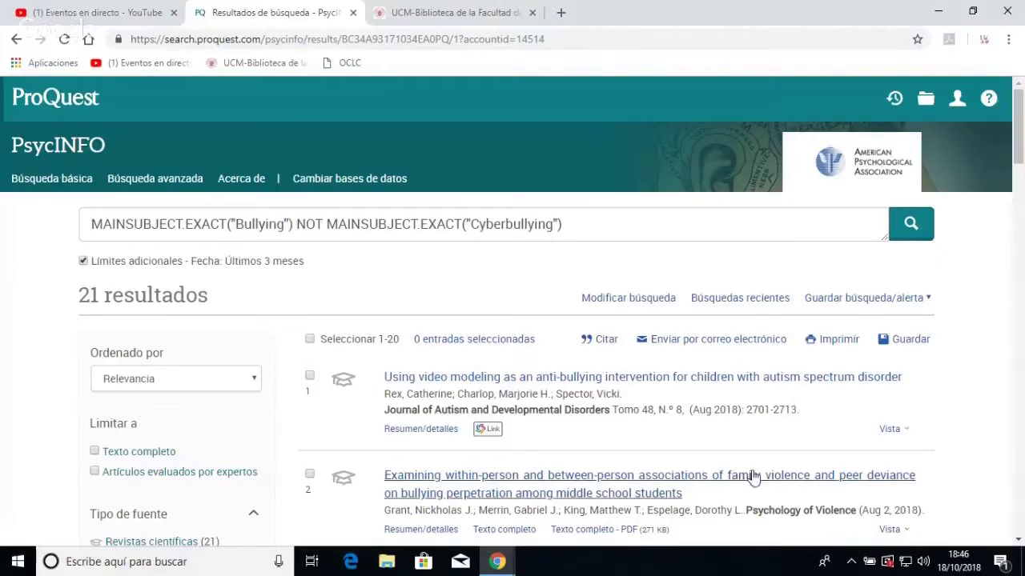
Return to the advanced search, clear all its search options, and set the first row's field to Autor — AU
{"action": "left_click", "coordinate": [159, 183]}
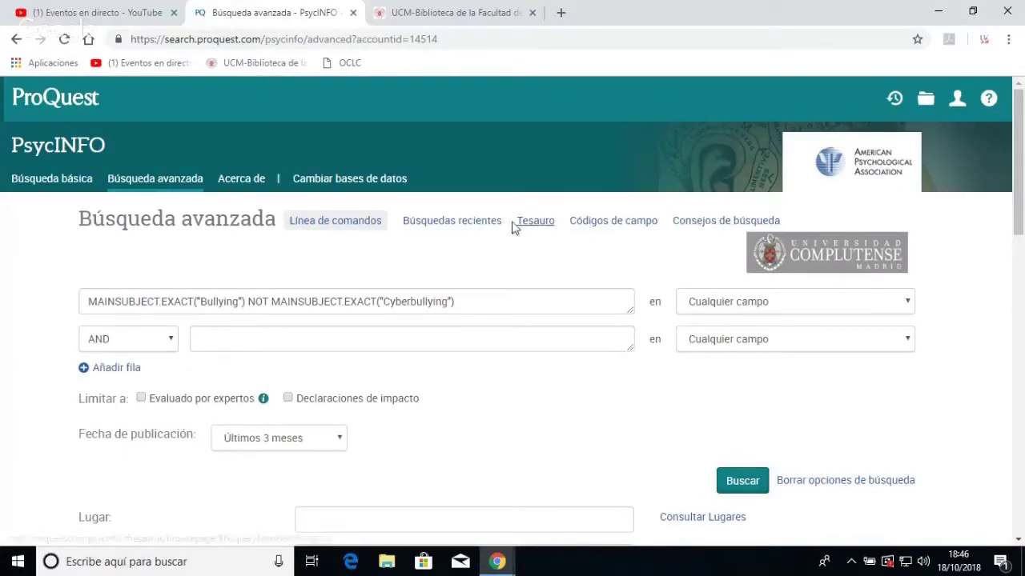
{"action": "left_click", "coordinate": [821, 485]}
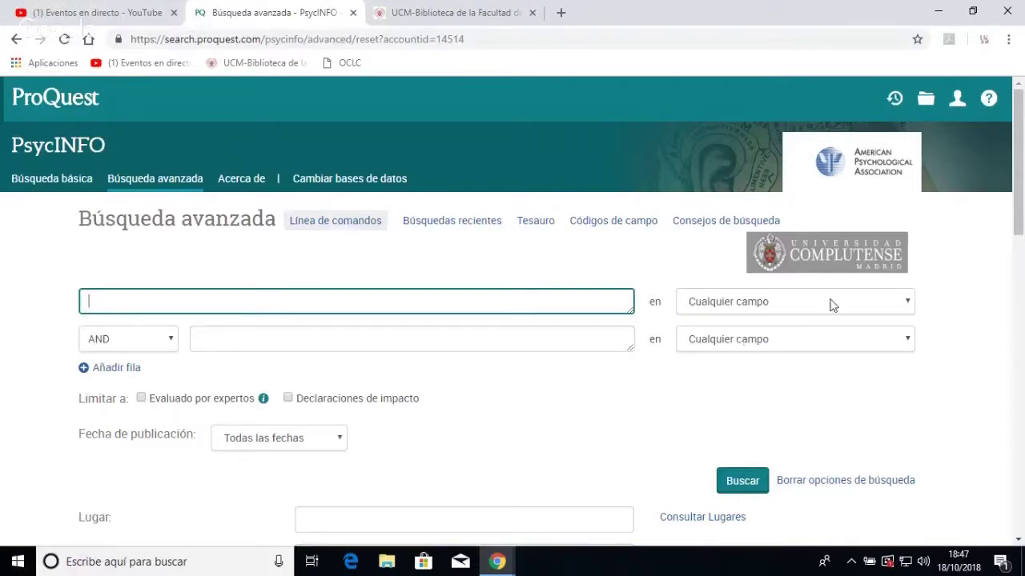
{"action": "left_click", "coordinate": [907, 304]}
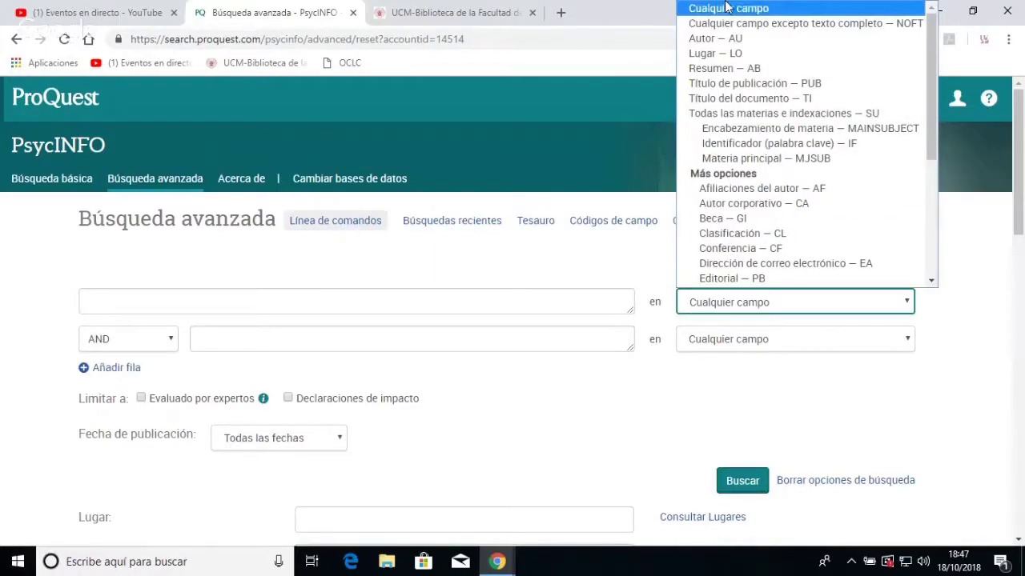
{"action": "left_click", "coordinate": [713, 40]}
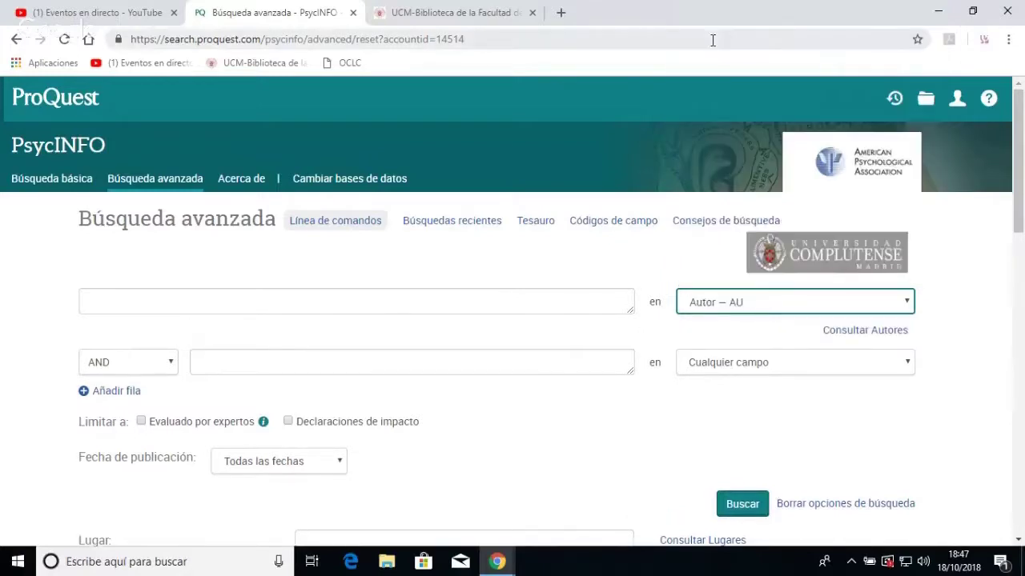
Look up authors in the author index whose entries begin with the author's surname and first initial
{"action": "left_click", "coordinate": [866, 332]}
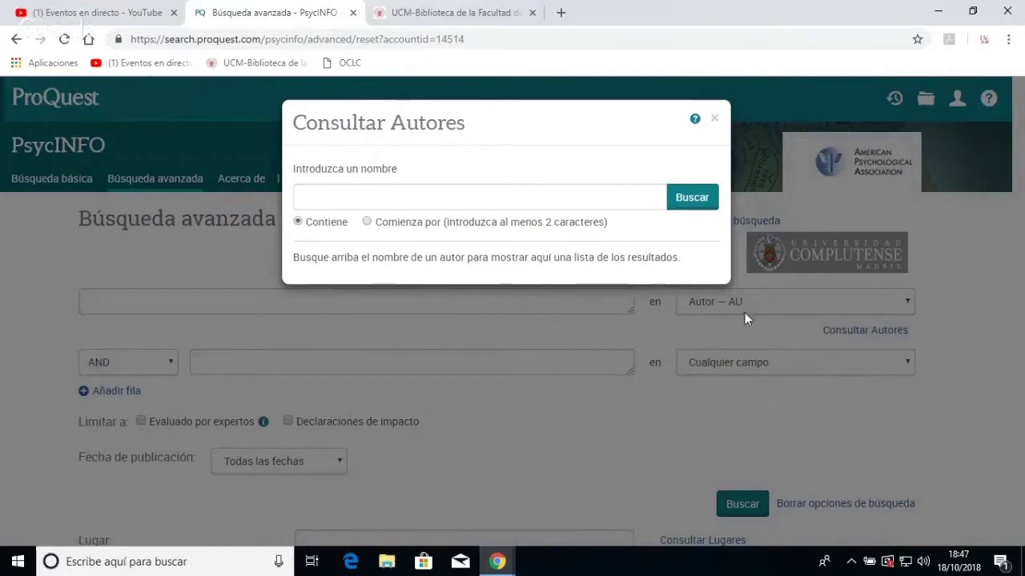
{"action": "left_click", "coordinate": [354, 206]}
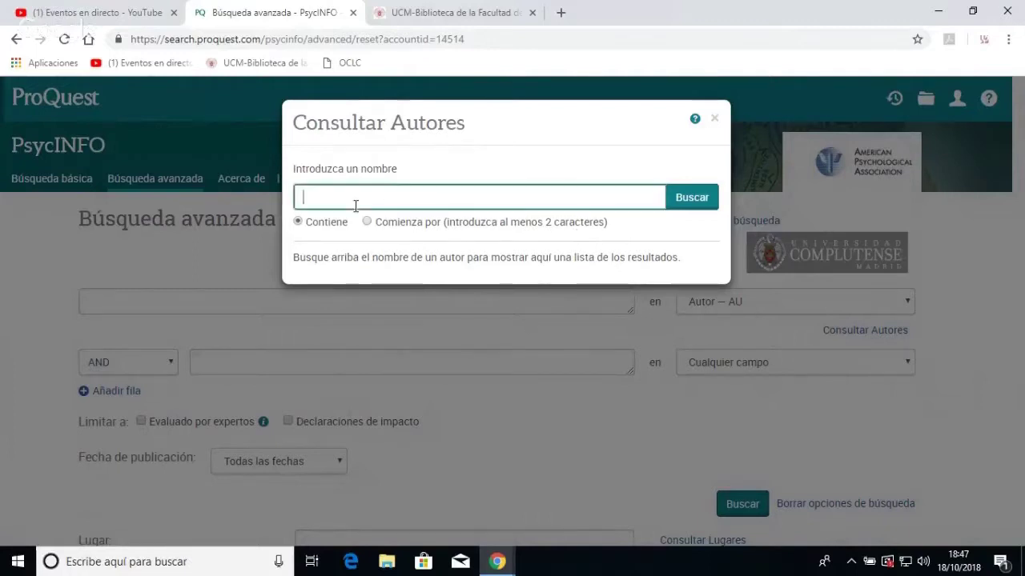
{"action": "type", "text": "B"}
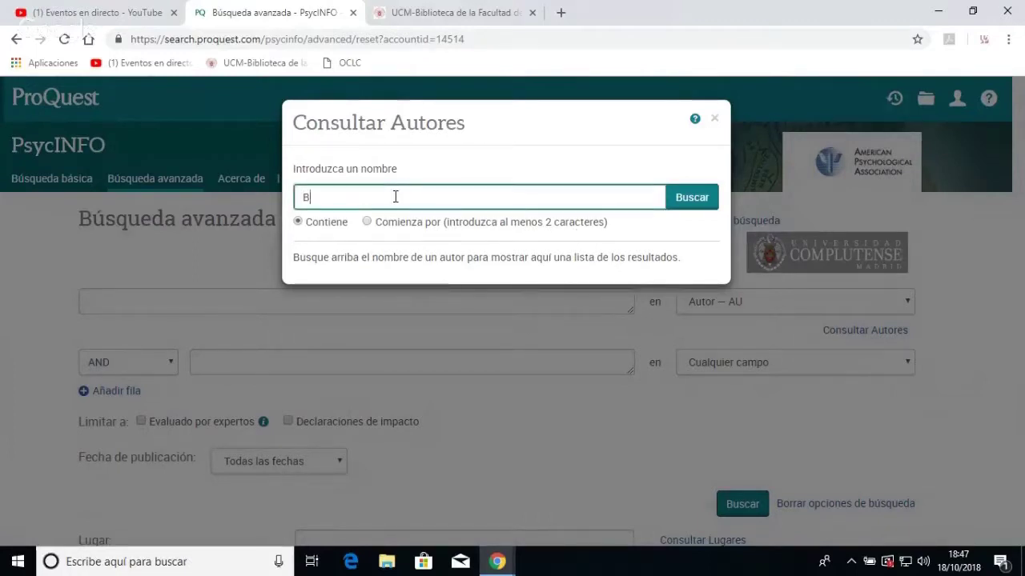
{"action": "type", "text": "rass M"}
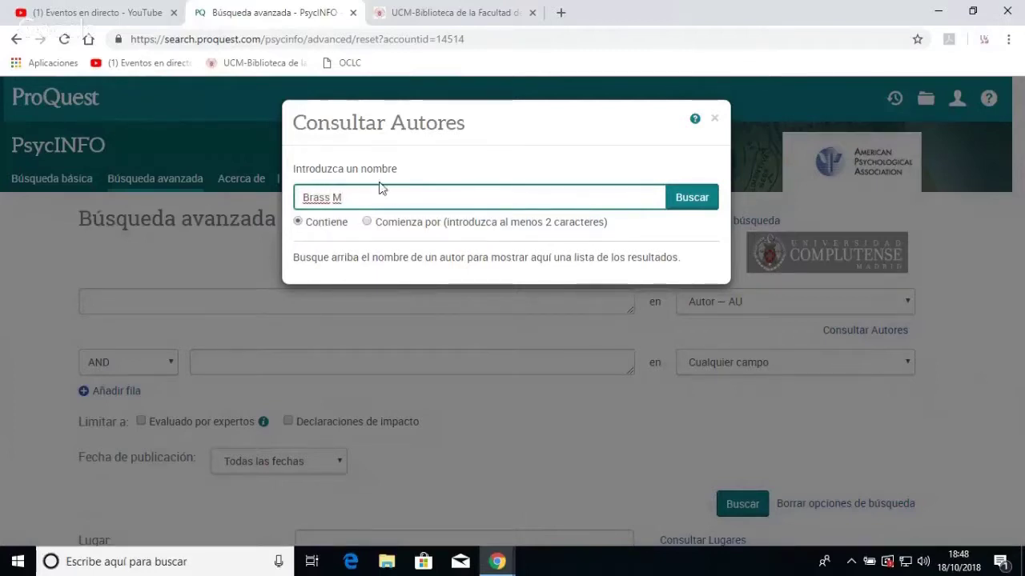
{"action": "left_click", "coordinate": [367, 222]}
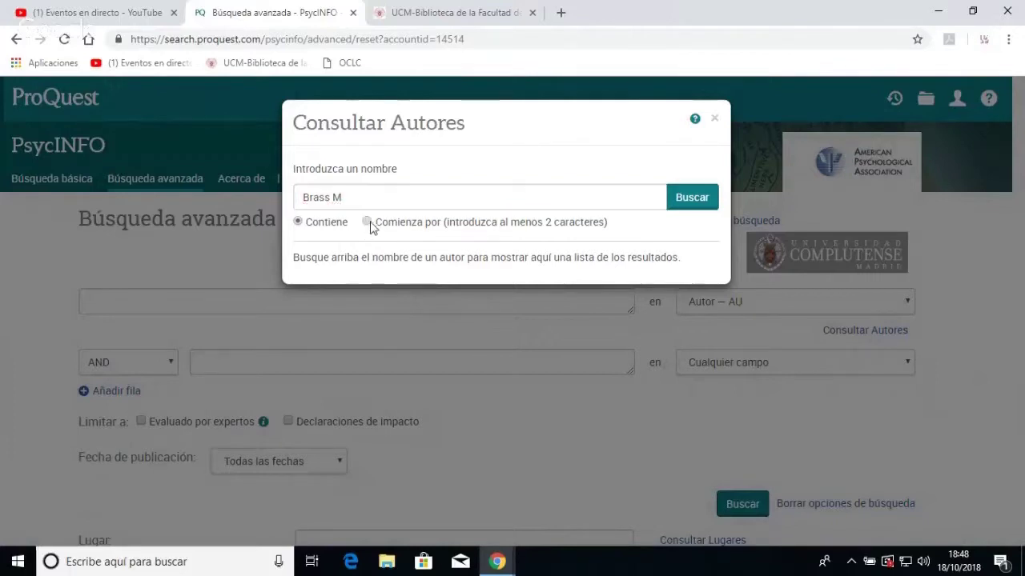
{"action": "left_click", "coordinate": [693, 200]}
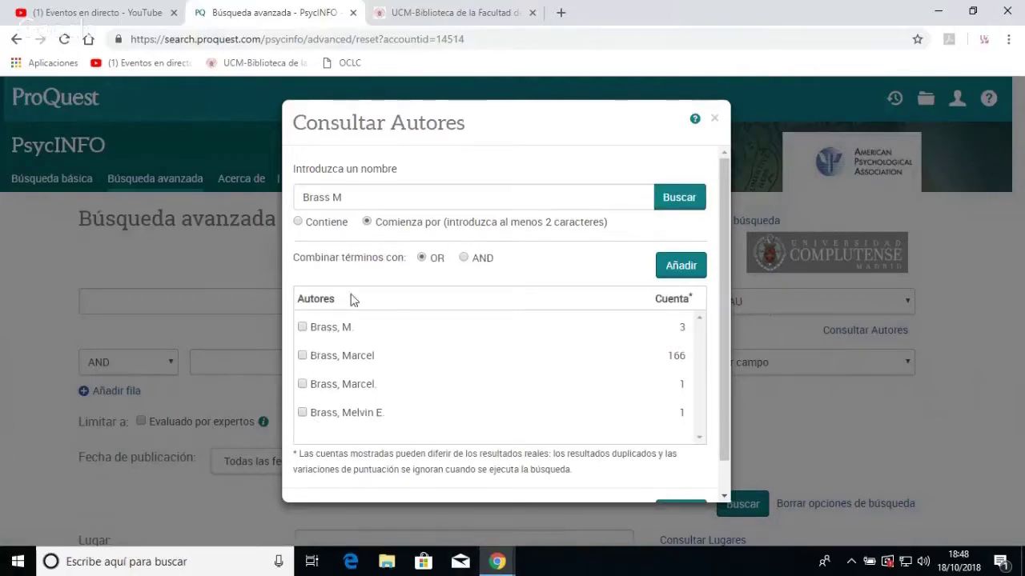
Select all four listed author name variants and add them to the first search row combined with OR
{"action": "left_click", "coordinate": [302, 328]}
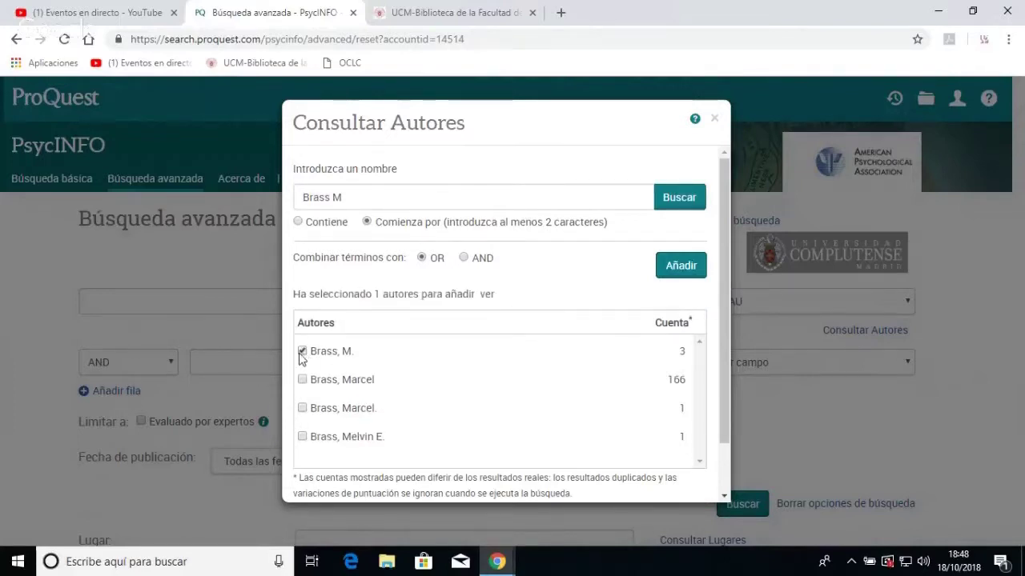
{"action": "left_click", "coordinate": [302, 381]}
{"action": "left_click", "coordinate": [302, 409]}
{"action": "left_click", "coordinate": [302, 437]}
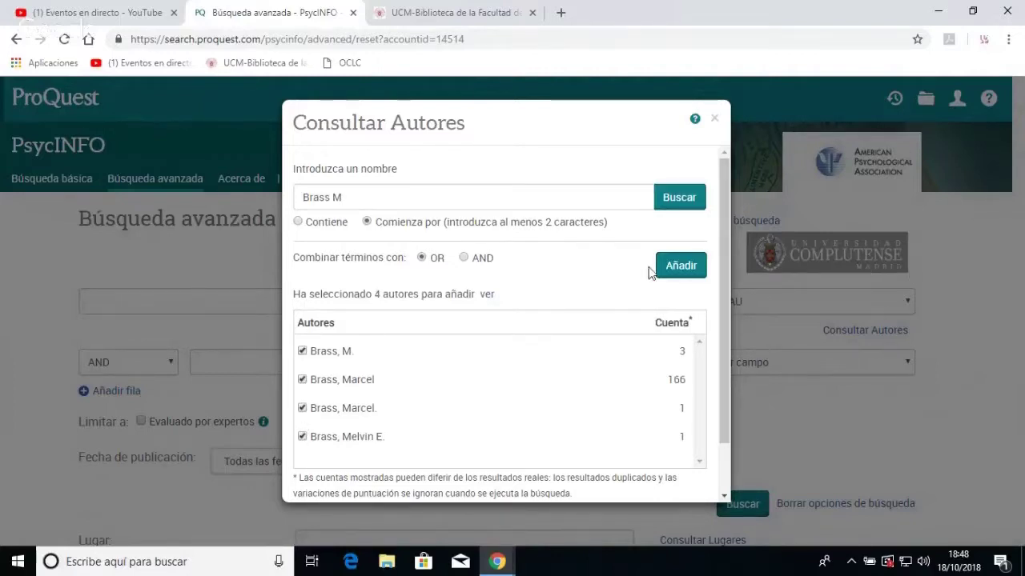
{"action": "left_click", "coordinate": [679, 266]}
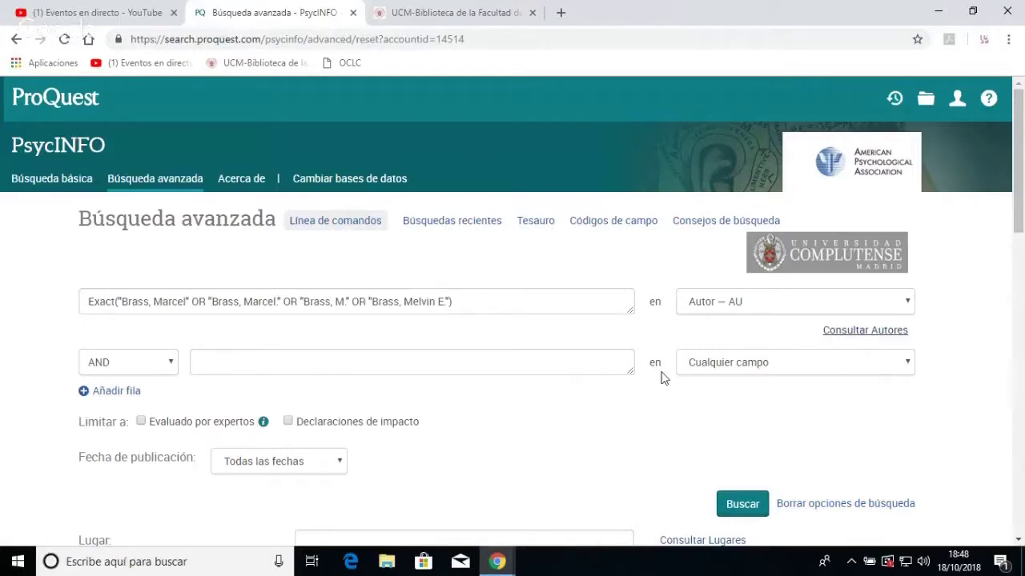
Set the second row's field to Título de publicación — PUB and look up publications beginning with "journal of experimental psychology"
{"action": "left_click", "coordinate": [910, 366]}
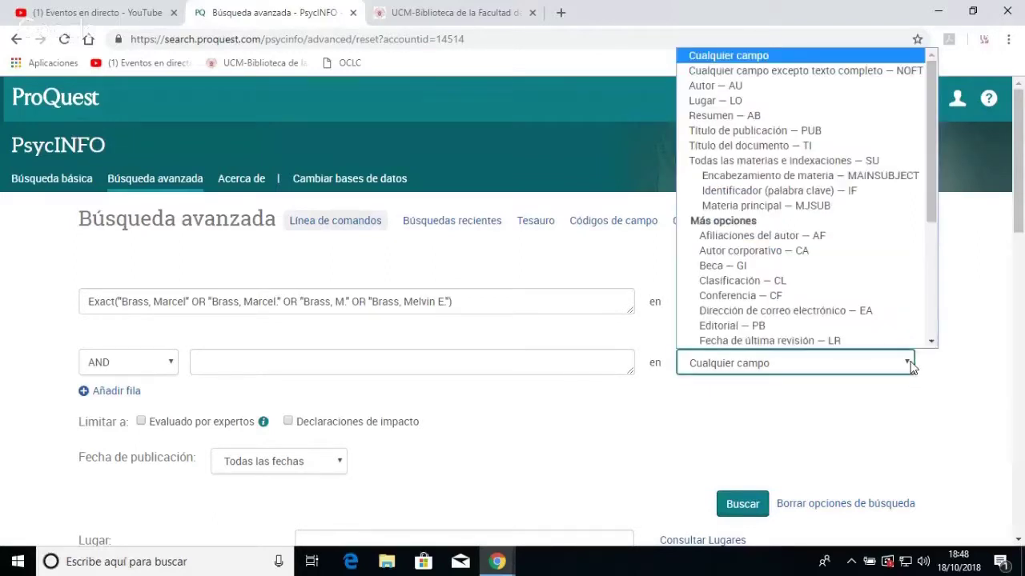
{"action": "left_click", "coordinate": [790, 134]}
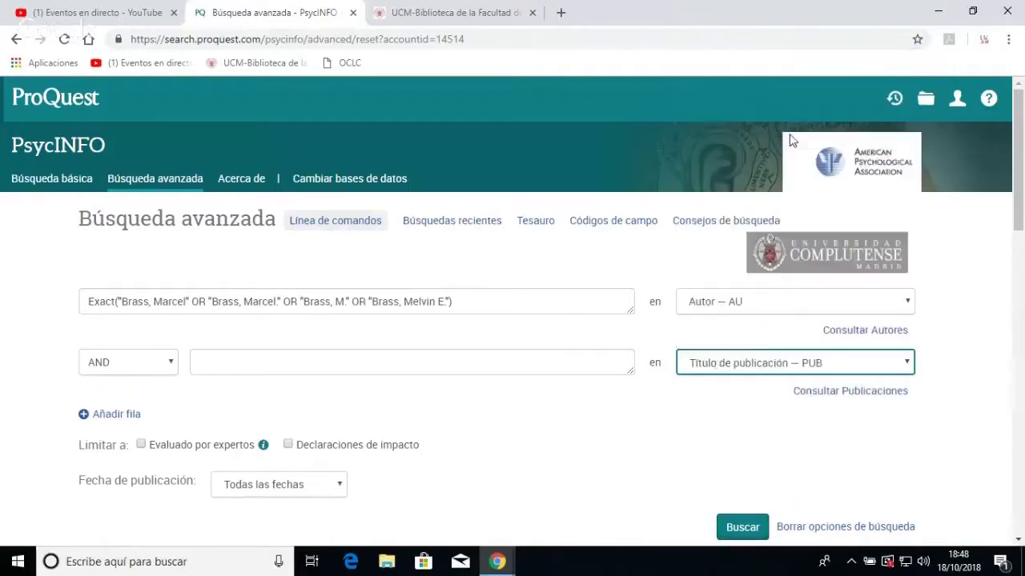
{"action": "left_click", "coordinate": [860, 390]}
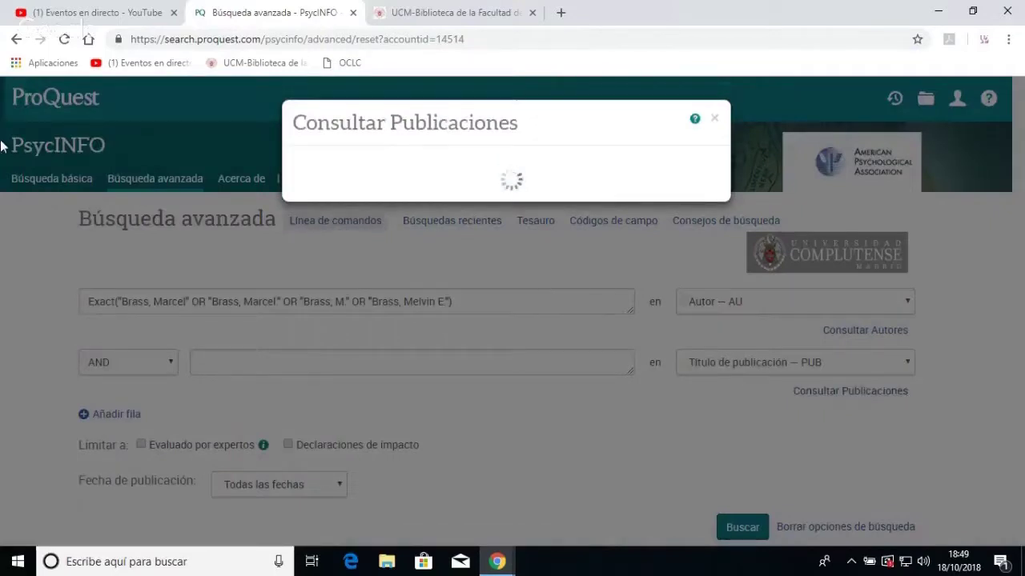
{"action": "left_click", "coordinate": [368, 223]}
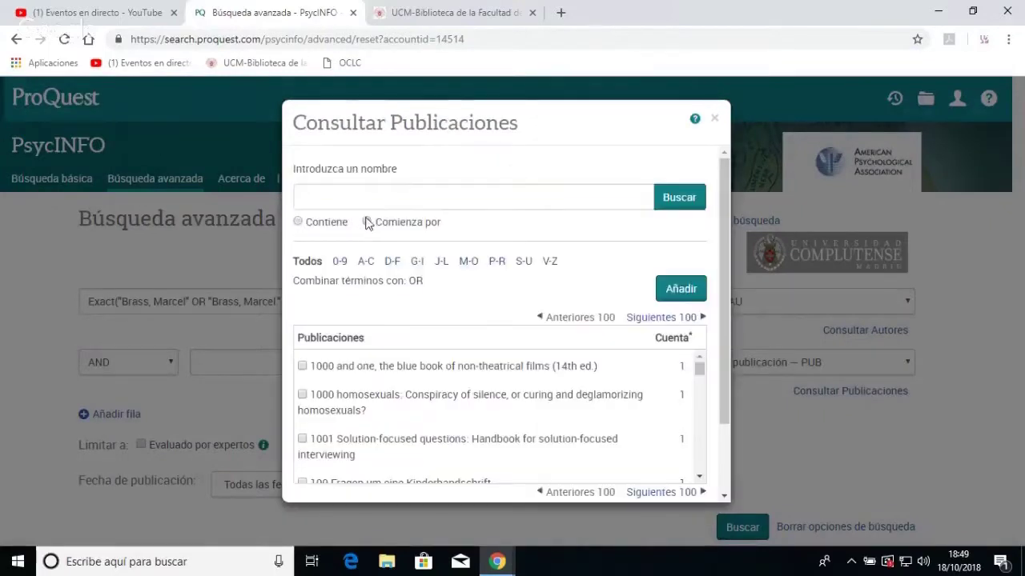
{"action": "left_click", "coordinate": [327, 194]}
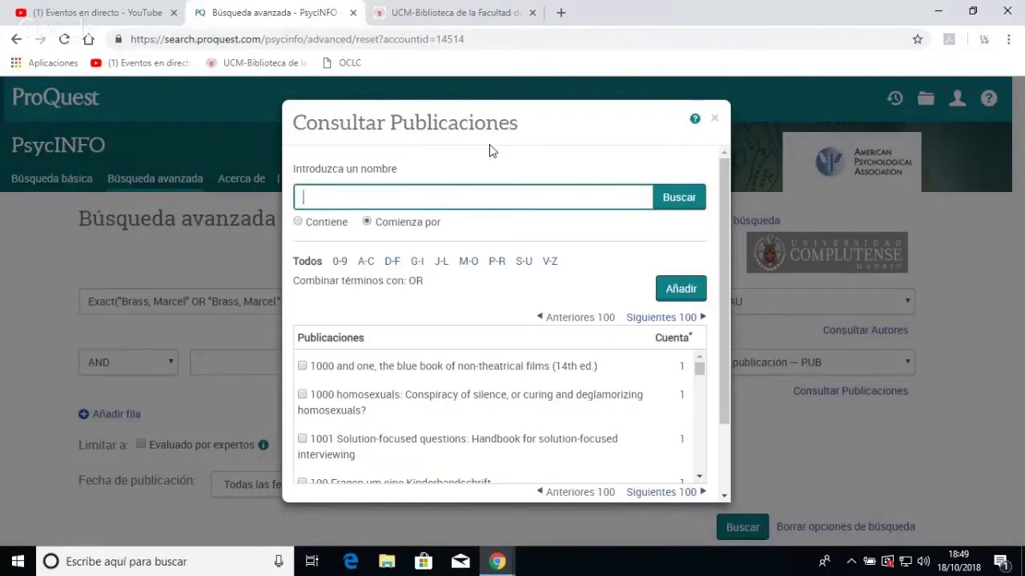
{"action": "type", "text": "journal of ex"}
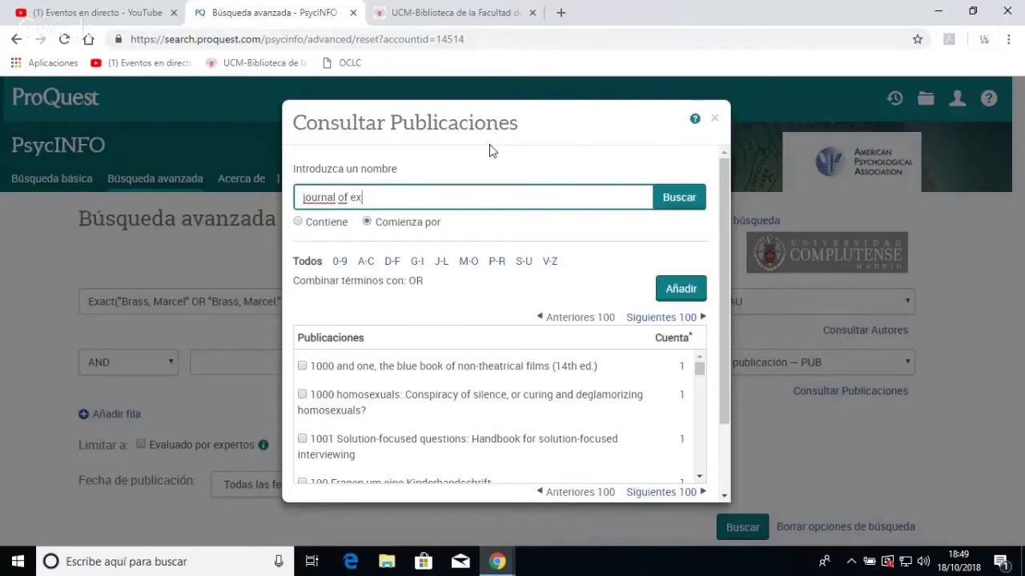
{"action": "type", "text": "perimental psychology"}
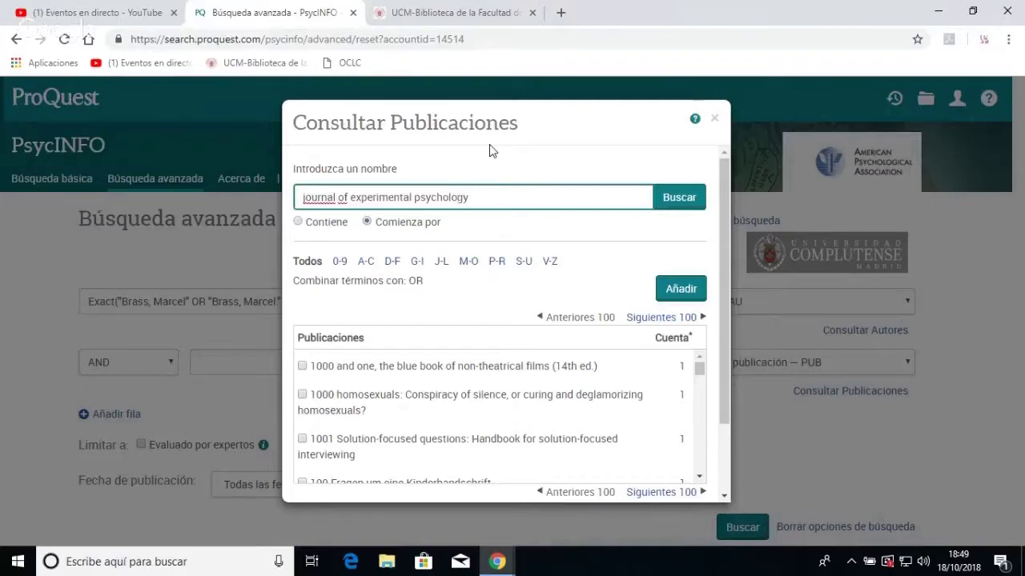
{"action": "left_click", "coordinate": [678, 203]}
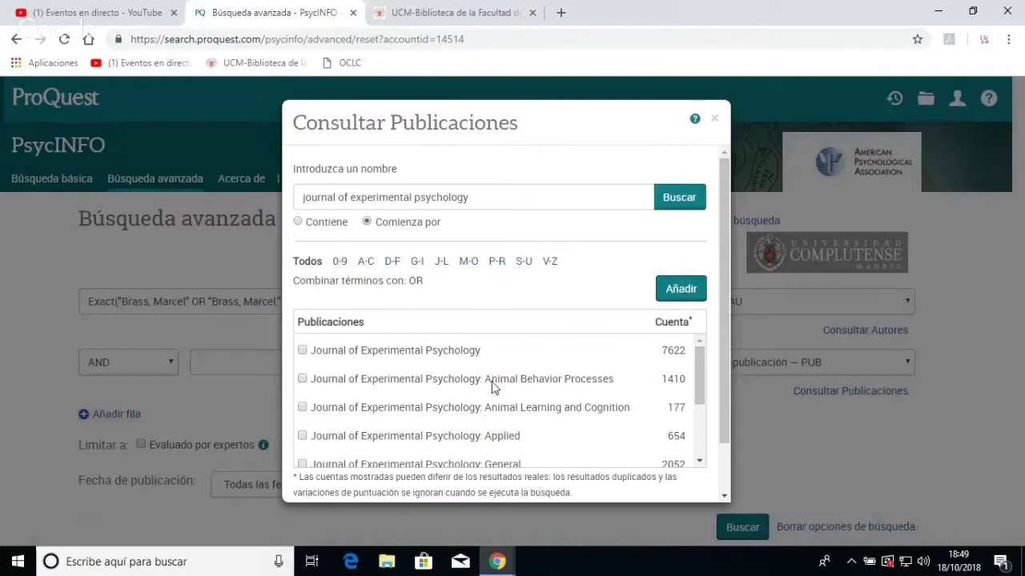
Select Journal of Experimental Psychology and its sections from Animal Behavior Processes through Human Perception and Performance, and add them to the second search row
{"action": "left_click", "coordinate": [302, 351]}
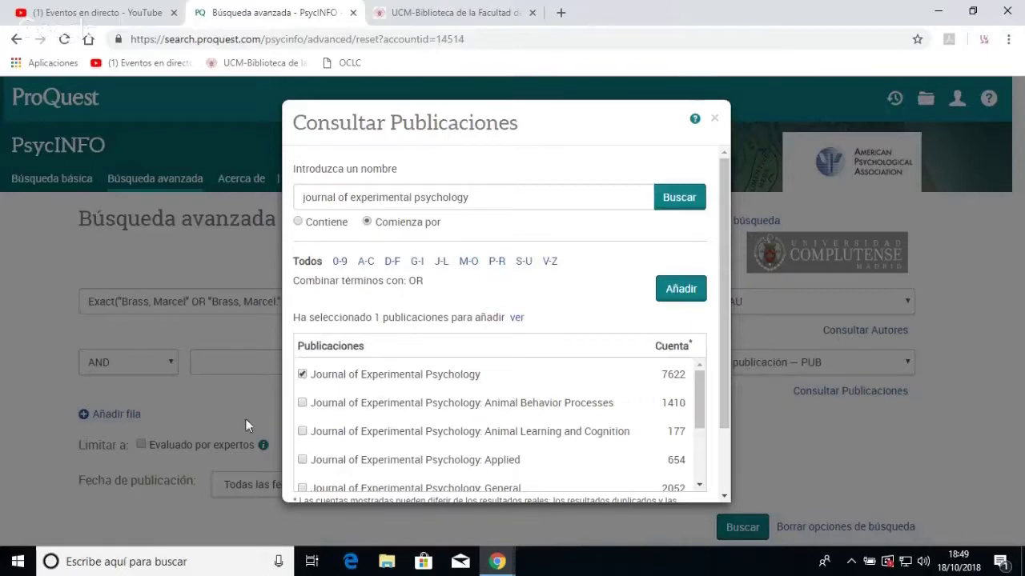
{"action": "left_click", "coordinate": [302, 402]}
{"action": "left_click", "coordinate": [302, 431]}
{"action": "left_click", "coordinate": [302, 460]}
{"action": "left_click", "coordinate": [700, 488]}
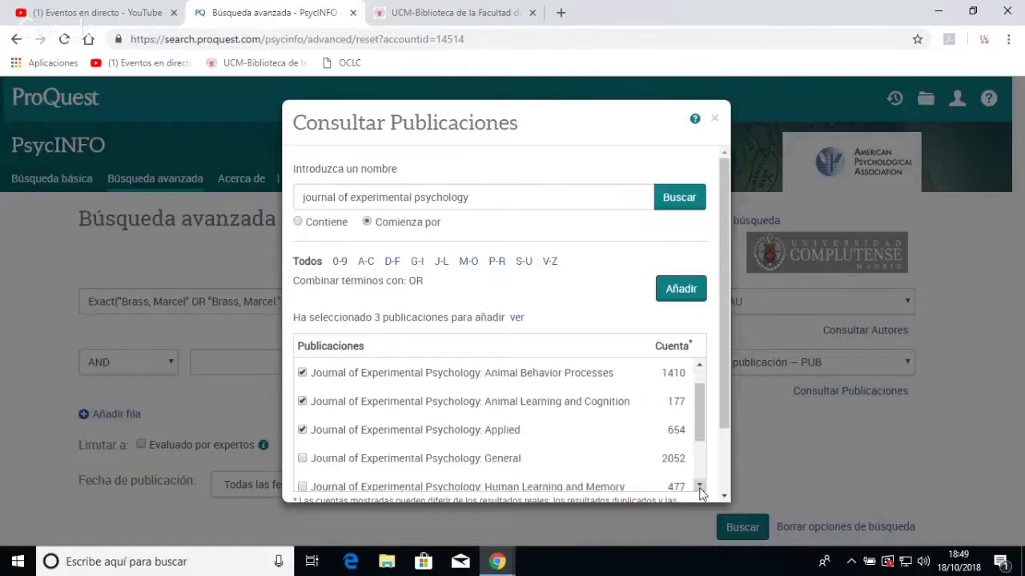
{"action": "left_click", "coordinate": [699, 488]}
{"action": "left_click", "coordinate": [700, 488]}
{"action": "left_click", "coordinate": [302, 398]}
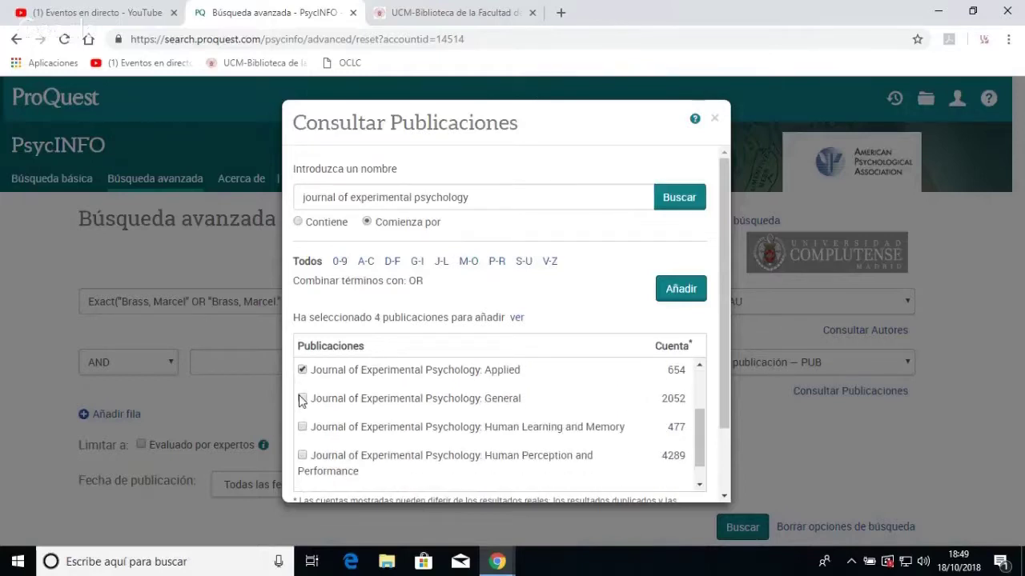
{"action": "left_click", "coordinate": [301, 399]}
{"action": "left_click", "coordinate": [302, 456]}
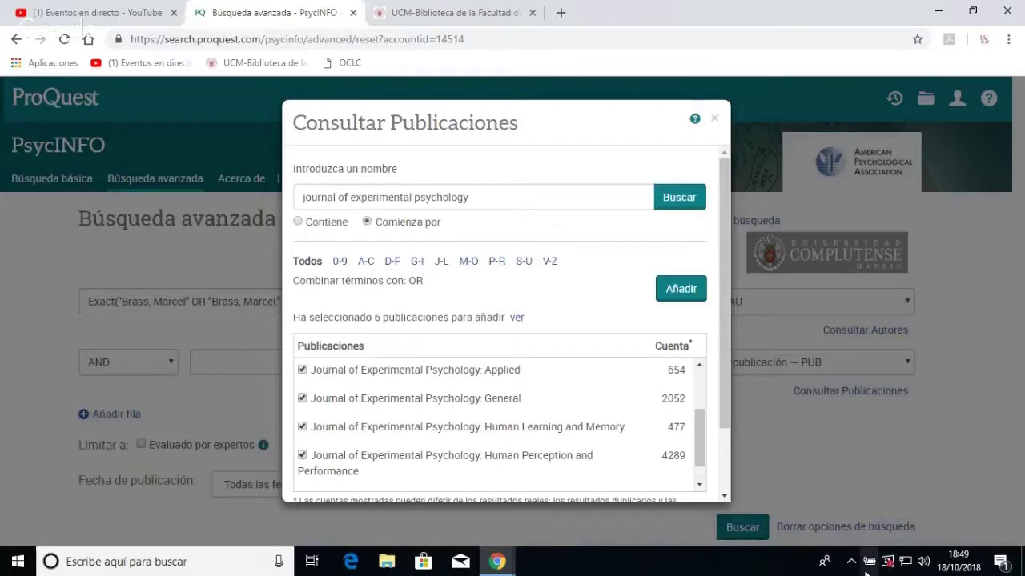
{"action": "left_click", "coordinate": [673, 290]}
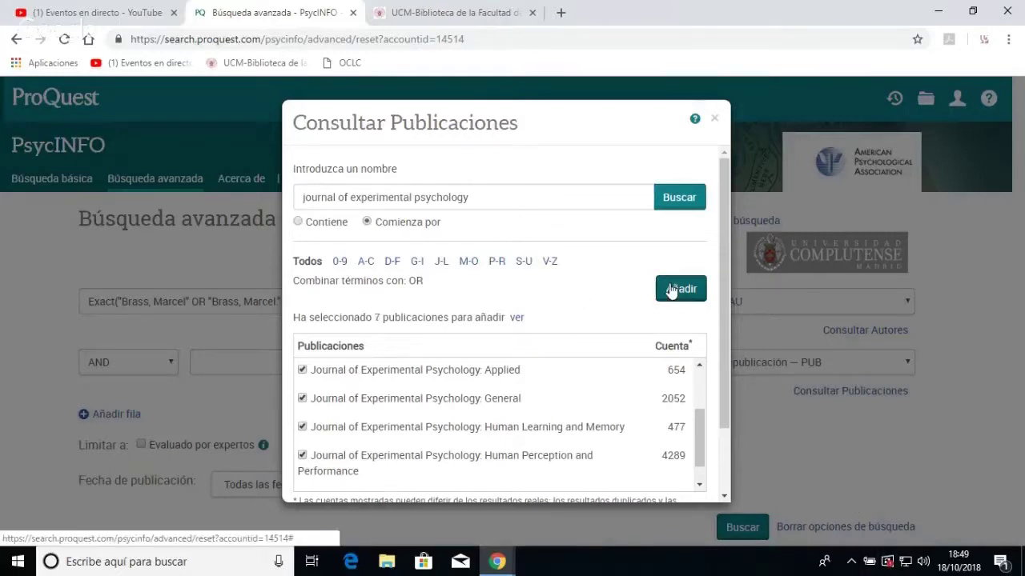
{"action": "left_click", "coordinate": [672, 290]}
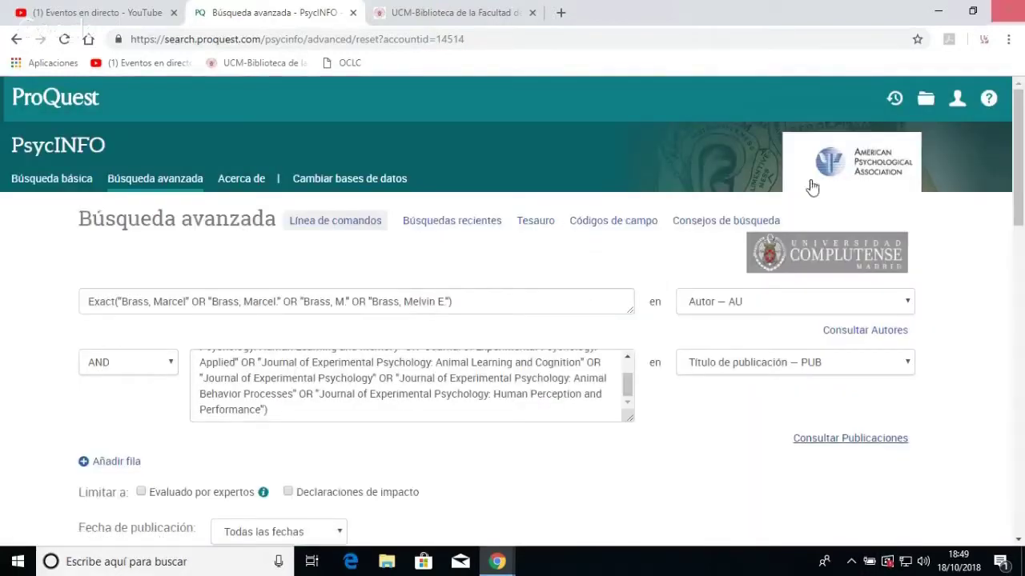
Run the combined author and publication search and look through the resulting articles
{"action": "scroll", "coordinate": [518, 537], "scroll_direction": "down", "scroll_amount": 2}
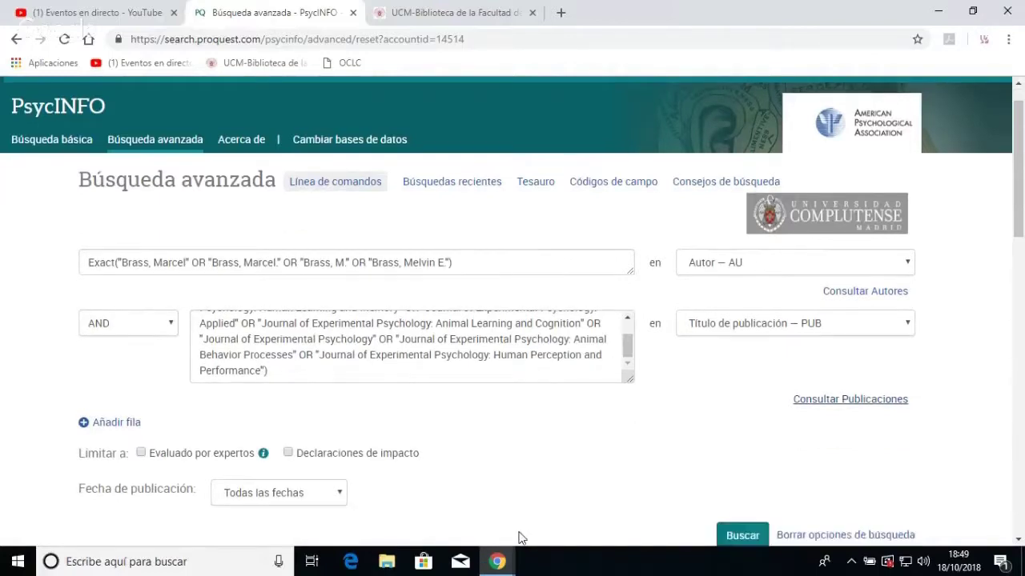
{"action": "left_click", "coordinate": [744, 427]}
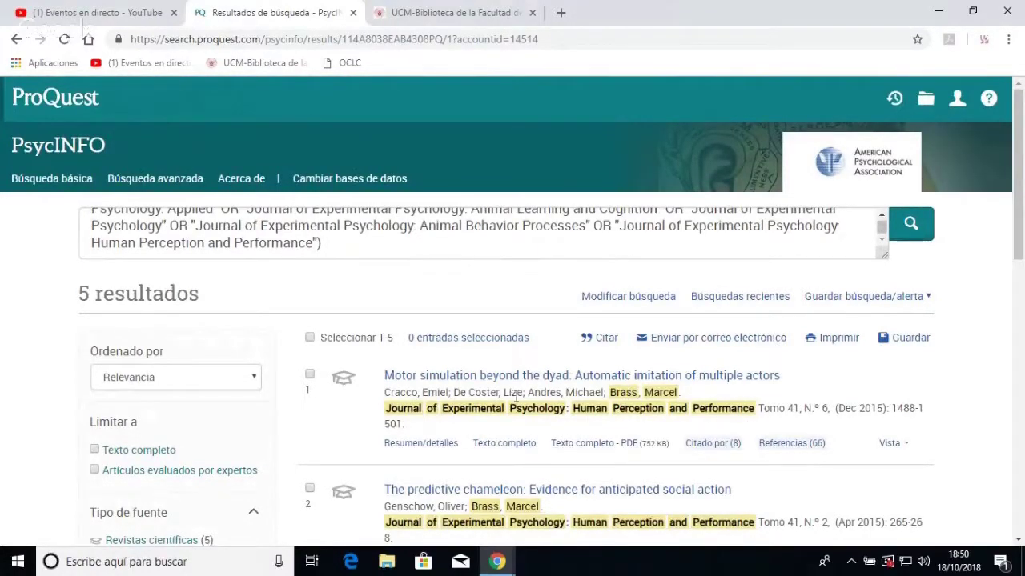
{"action": "scroll", "coordinate": [517, 396], "scroll_direction": "down", "scroll_amount": 2}
{"action": "scroll", "coordinate": [516, 403], "scroll_direction": "down", "scroll_amount": 4}
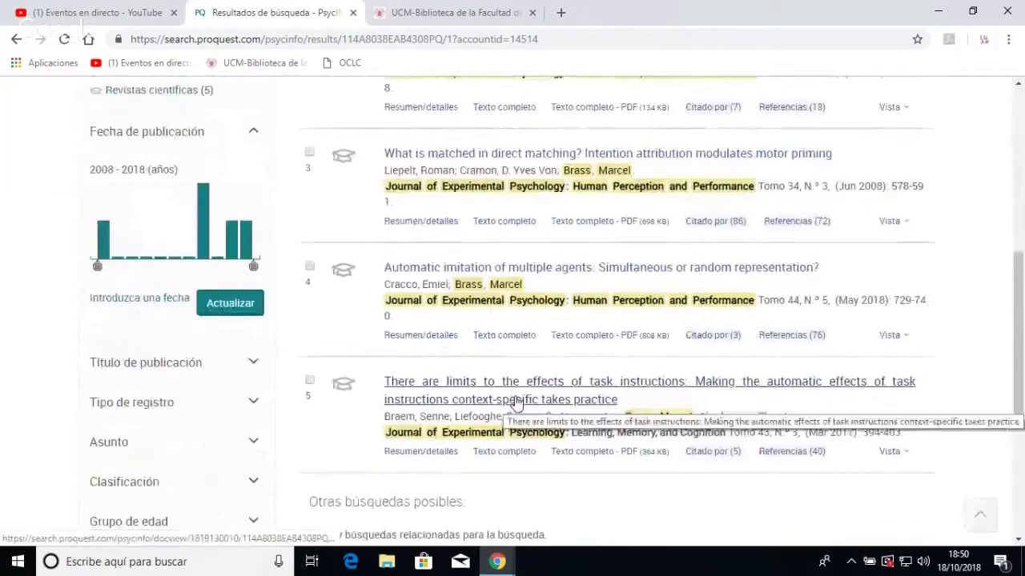
Review the five articles found, return to the advanced search form and clear all its search options
{"action": "scroll", "coordinate": [686, 362], "scroll_direction": "up", "scroll_amount": 3}
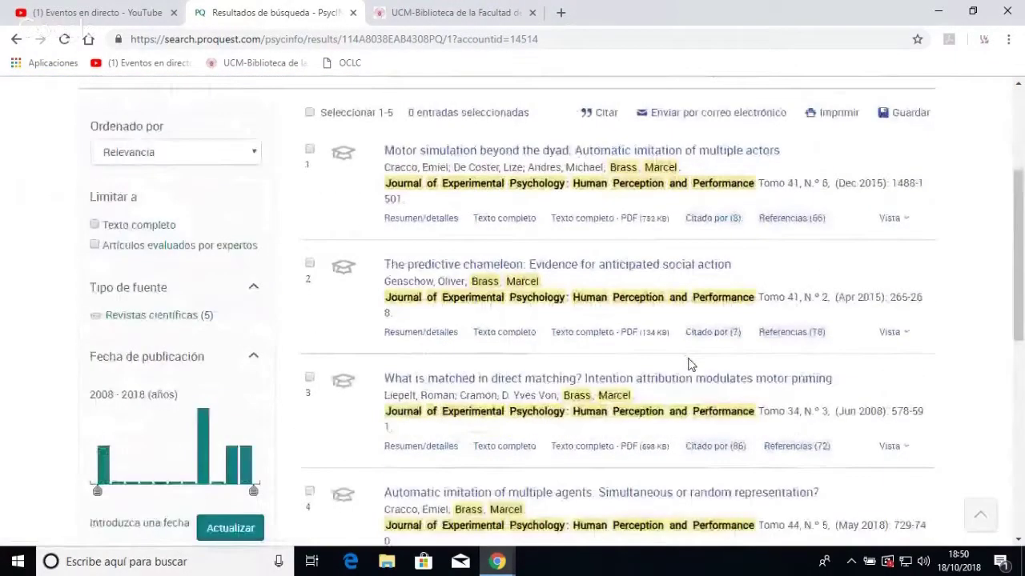
{"action": "scroll", "coordinate": [686, 360], "scroll_direction": "up", "scroll_amount": 1}
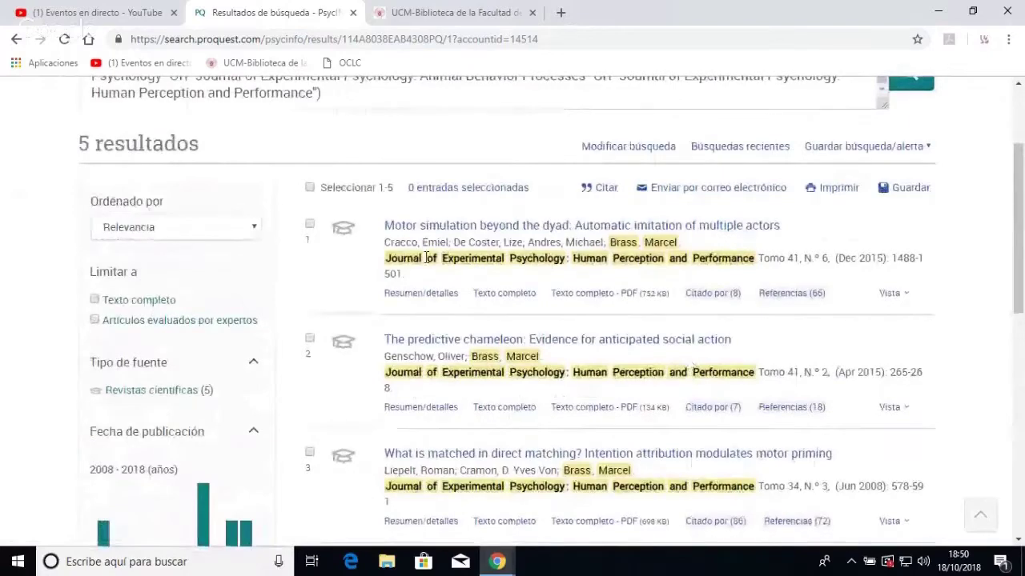
{"action": "scroll", "coordinate": [509, 300], "scroll_direction": "down", "scroll_amount": 4}
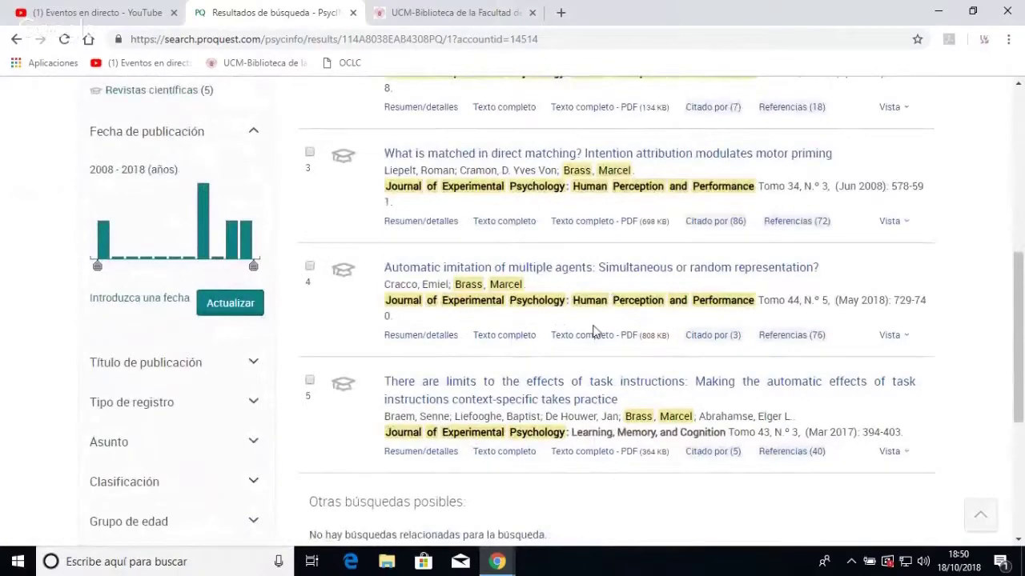
{"action": "scroll", "coordinate": [515, 378], "scroll_direction": "up", "scroll_amount": 6}
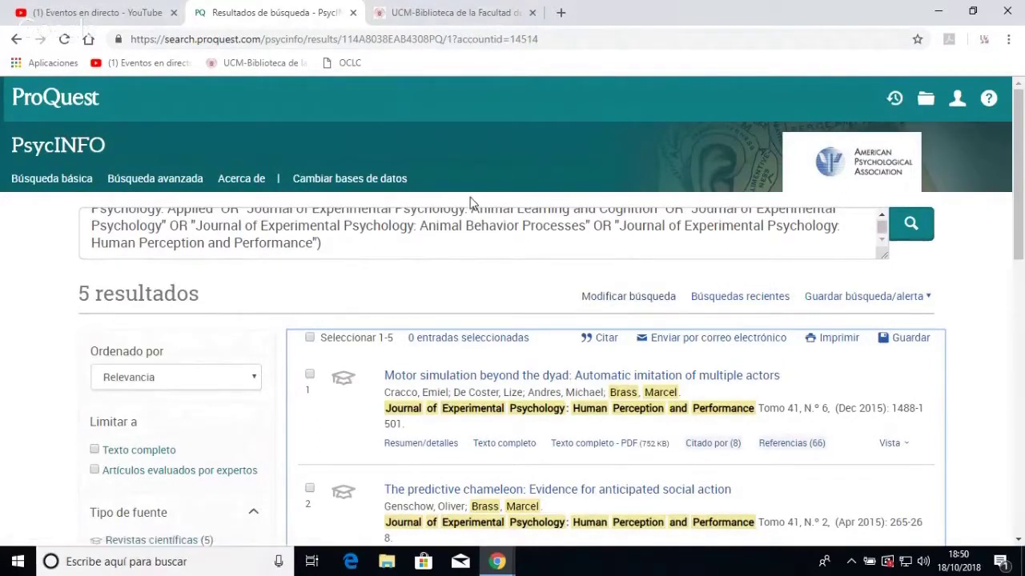
{"action": "left_click", "coordinate": [160, 184]}
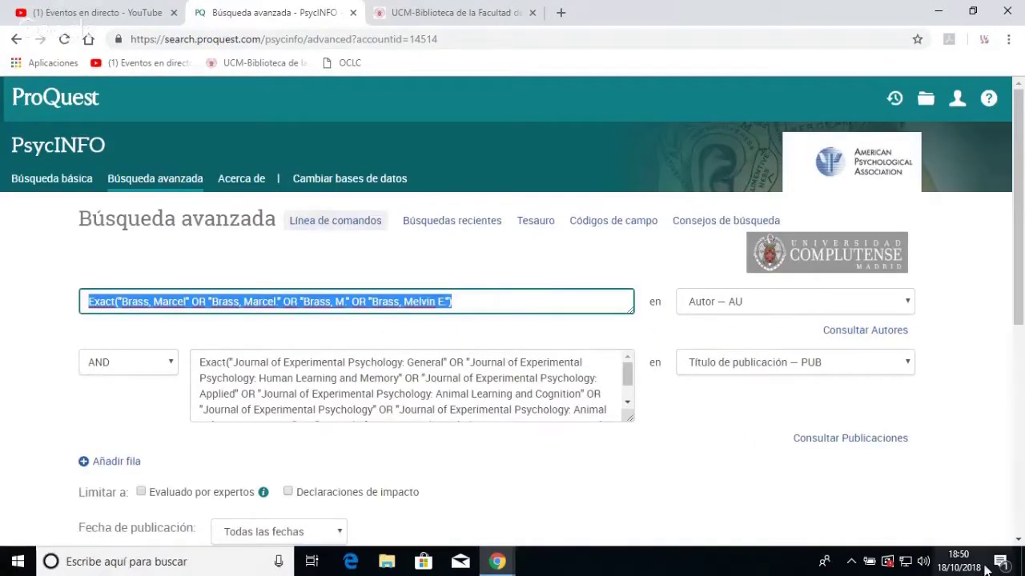
{"action": "scroll", "coordinate": [901, 384], "scroll_direction": "down", "scroll_amount": 3}
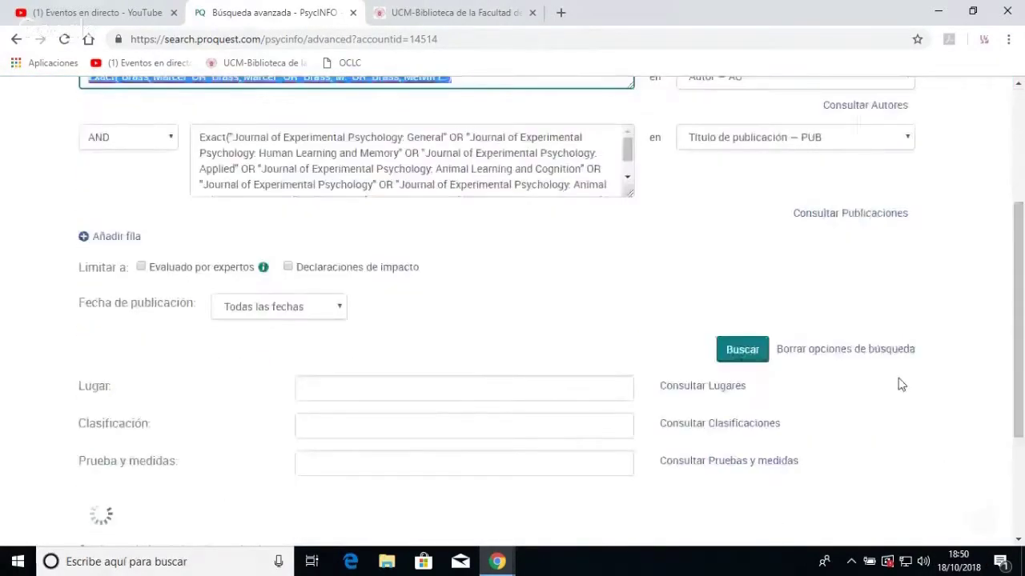
{"action": "left_click", "coordinate": [851, 353]}
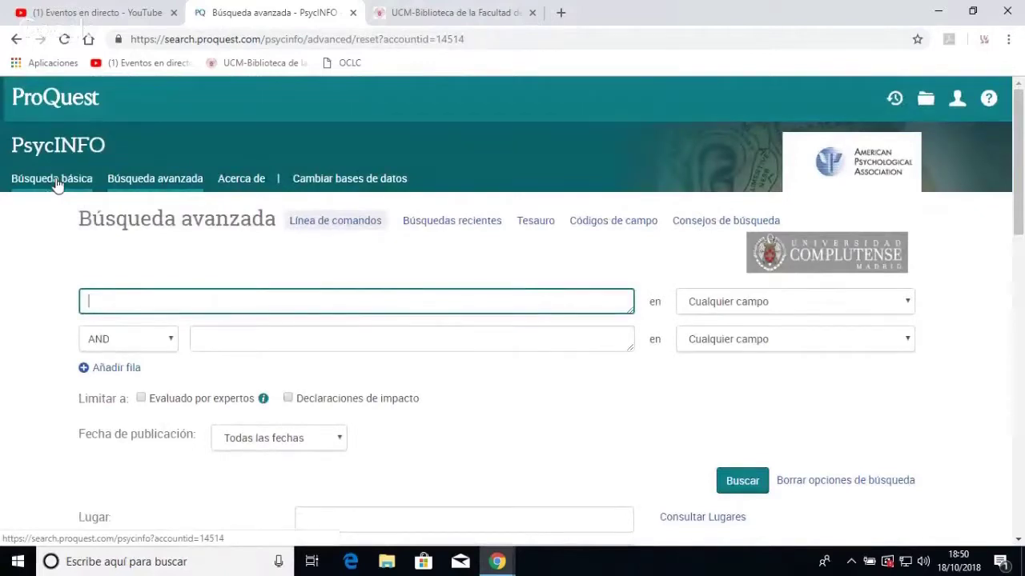
In the basic search, replace the existing phrase with the wildcard query Aggress* behavi*r wom?n and run it
{"action": "left_click", "coordinate": [56, 181]}
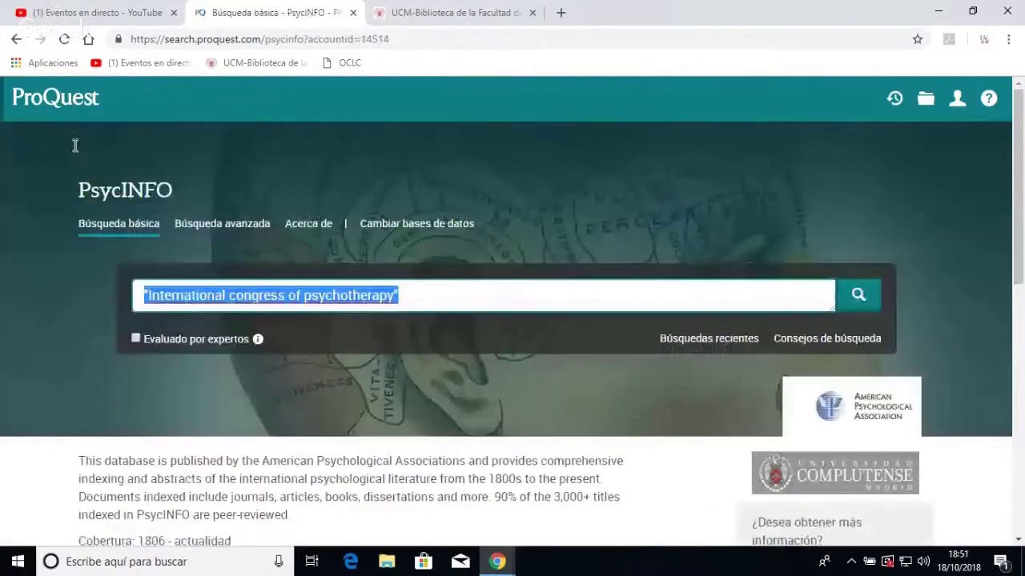
{"action": "key", "text": "BackSpace"}
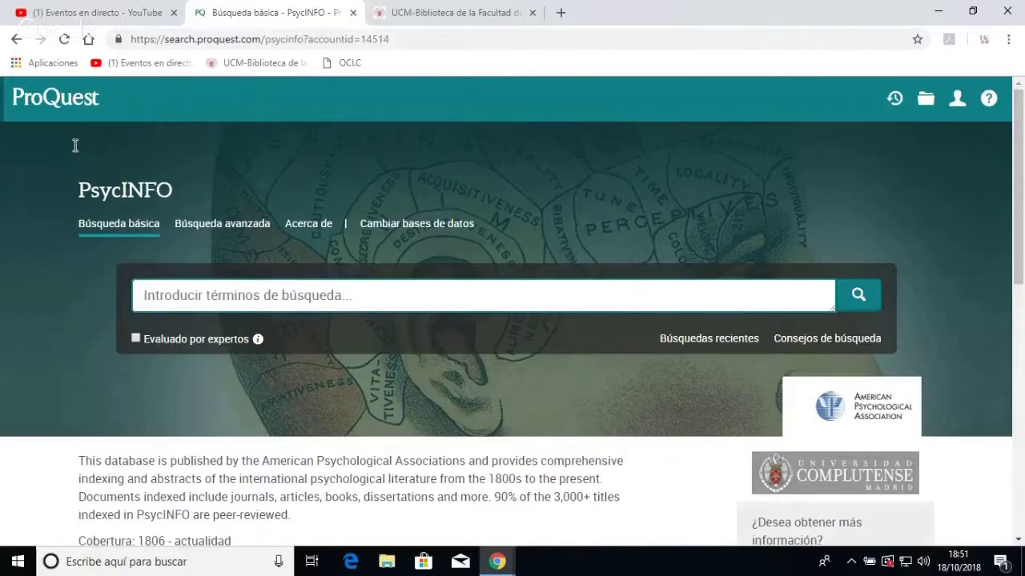
{"action": "type", "text": "A"}
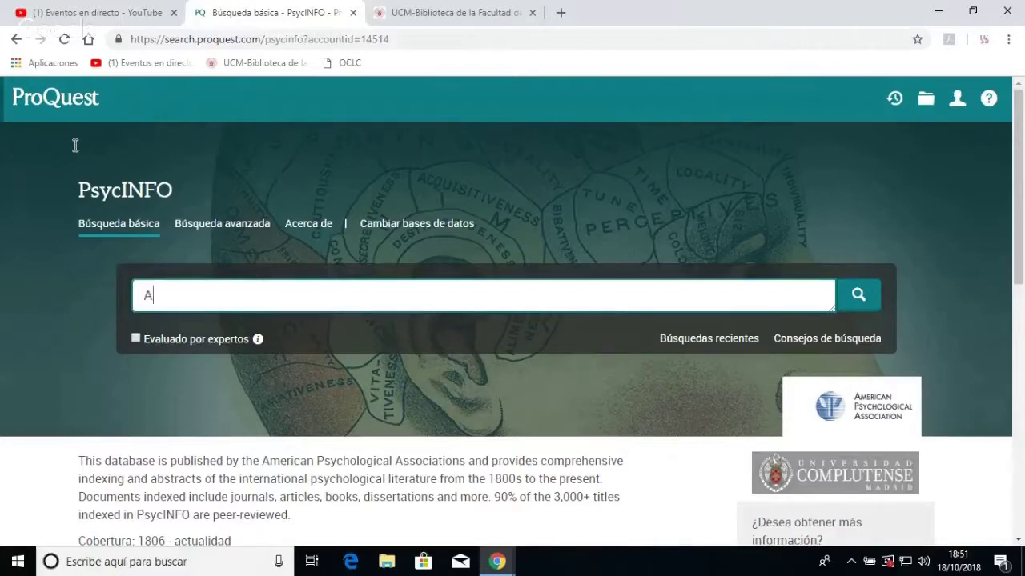
{"action": "type", "text": "ggr"}
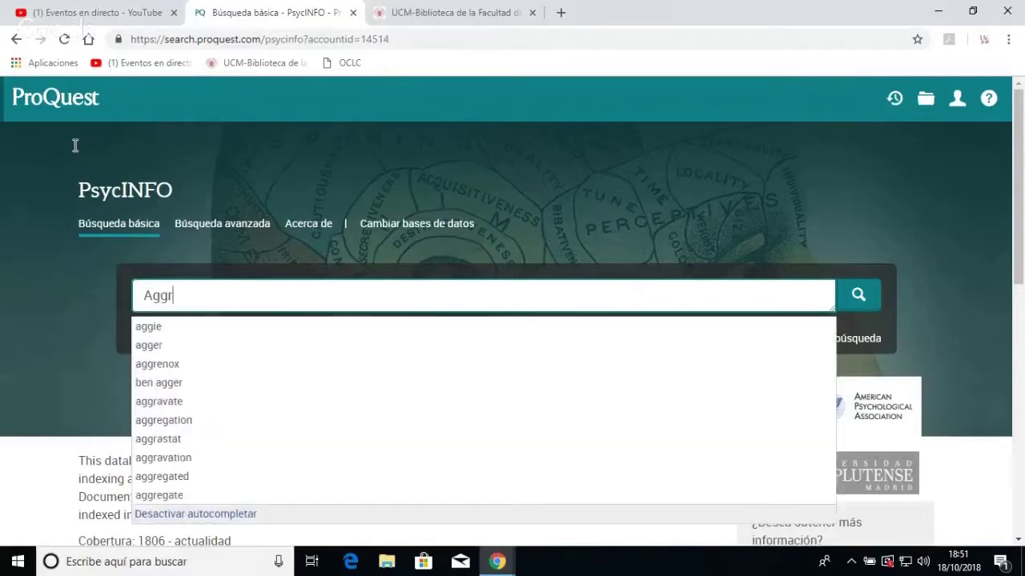
{"action": "type", "text": "ess"}
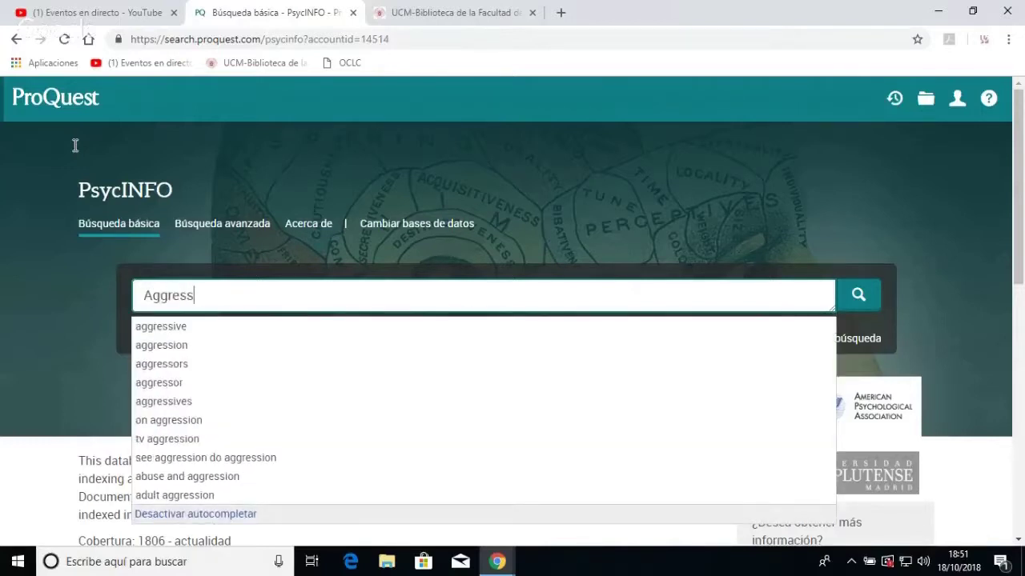
{"action": "type", "text": "*"}
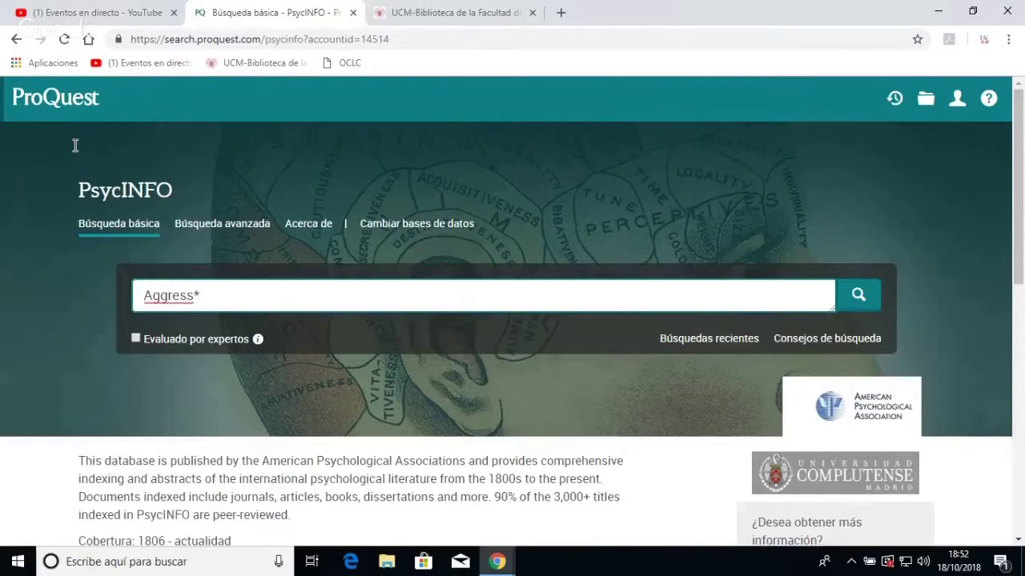
{"action": "type", "text": "behav"}
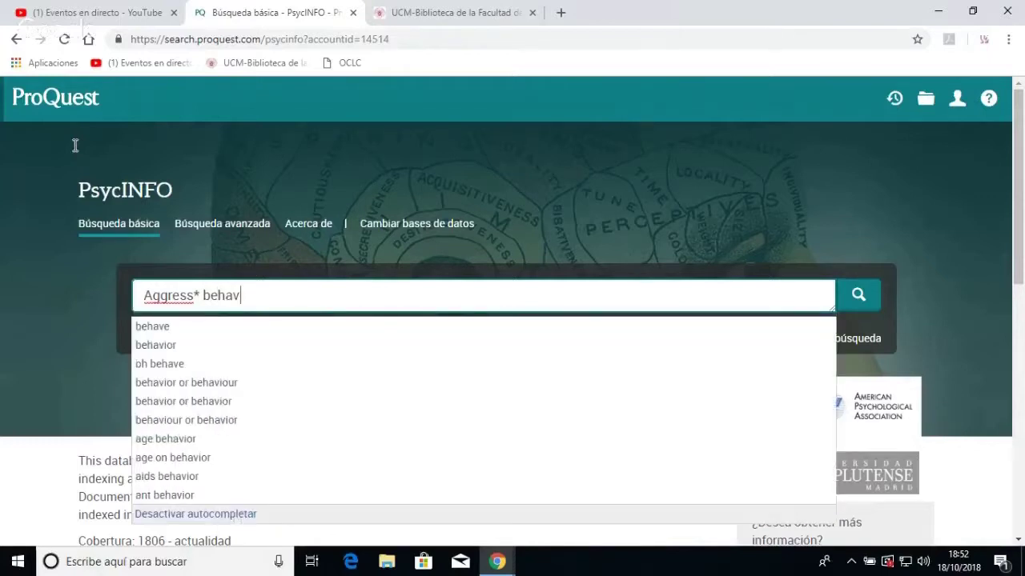
{"action": "type", "text": "i*r"}
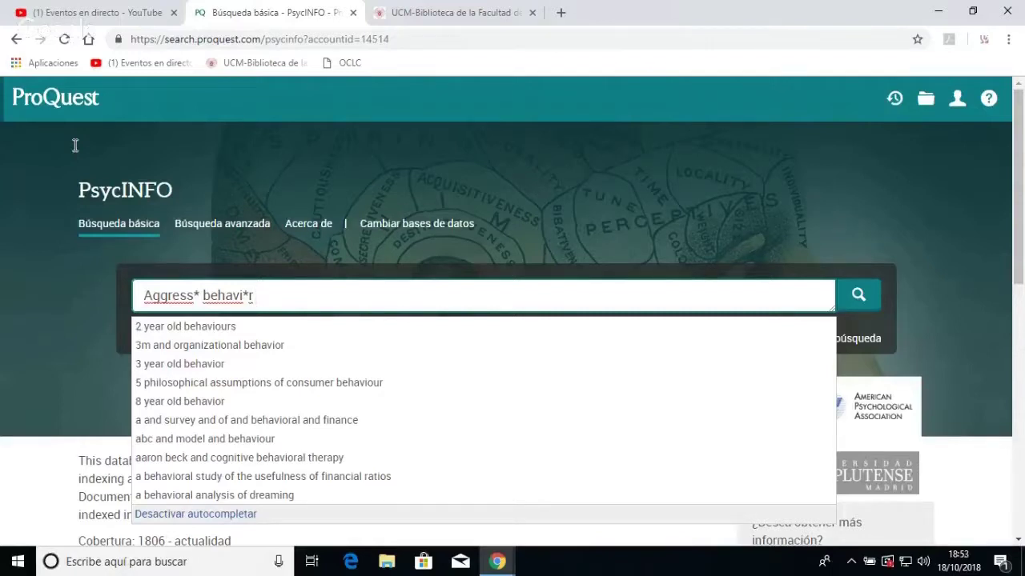
{"action": "type", "text": "wom"}
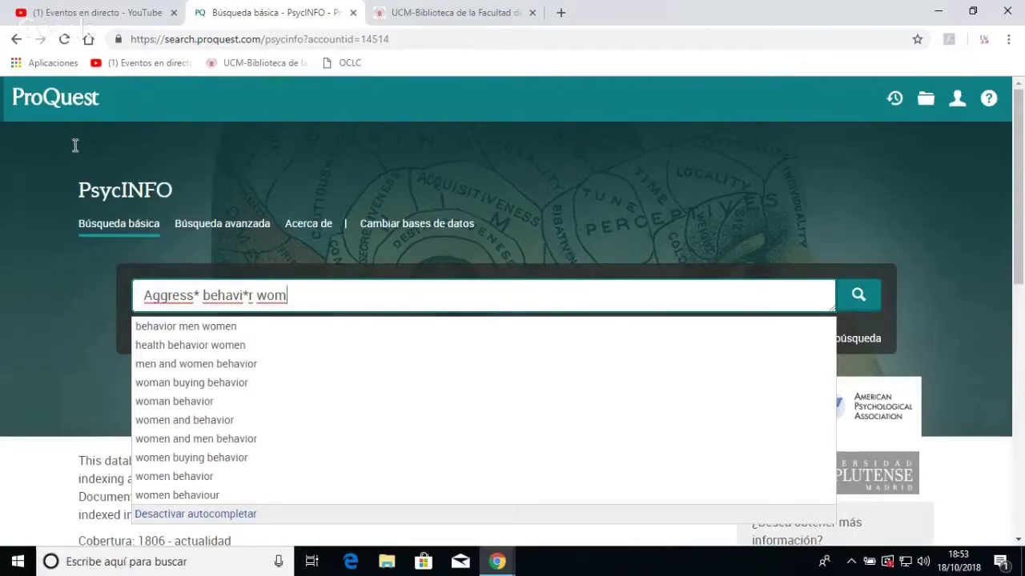
{"action": "type", "text": "?"}
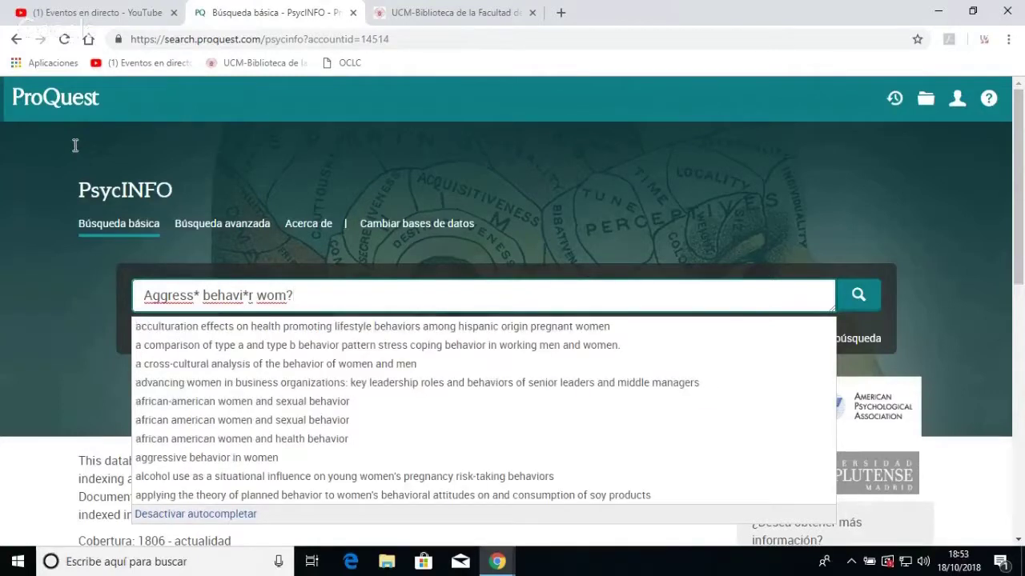
{"action": "type", "text": "n"}
{"action": "left_click", "coordinate": [853, 297]}
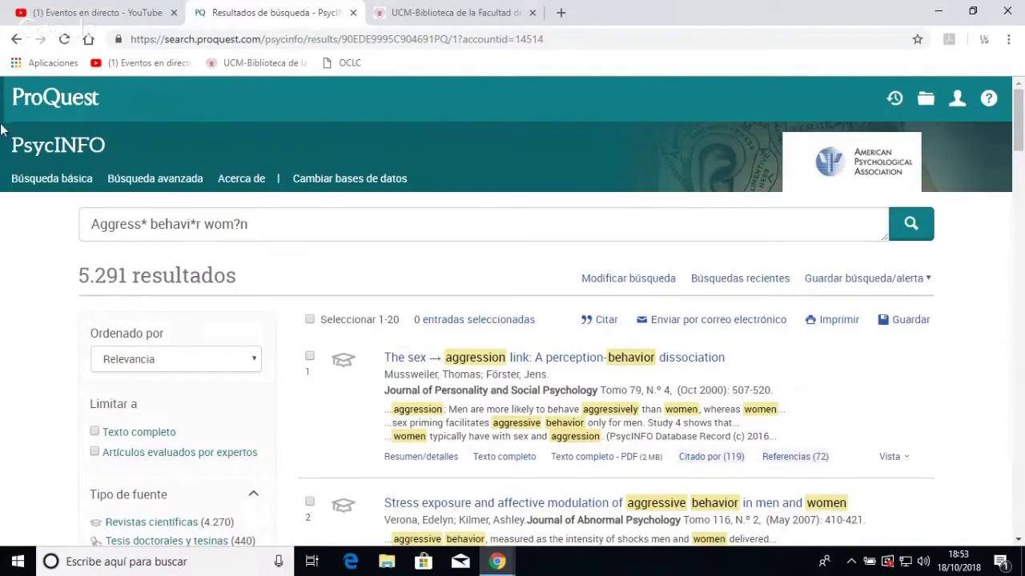
Return to the basic search and run an exact-phrase search for "Mobbing in workplace" instead of the wildcard query
{"action": "left_click", "coordinate": [65, 187]}
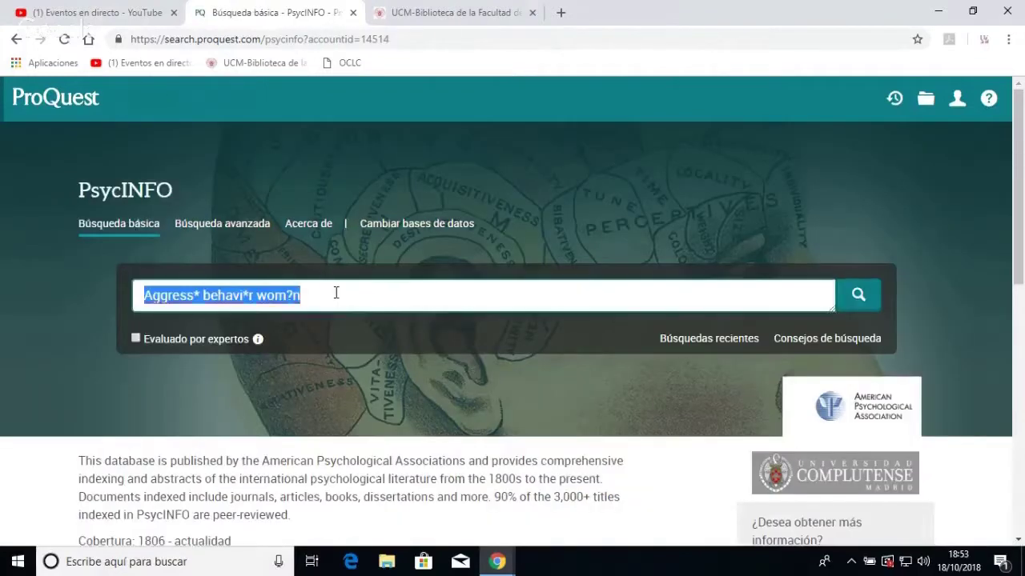
{"action": "key", "text": "BackSpace"}
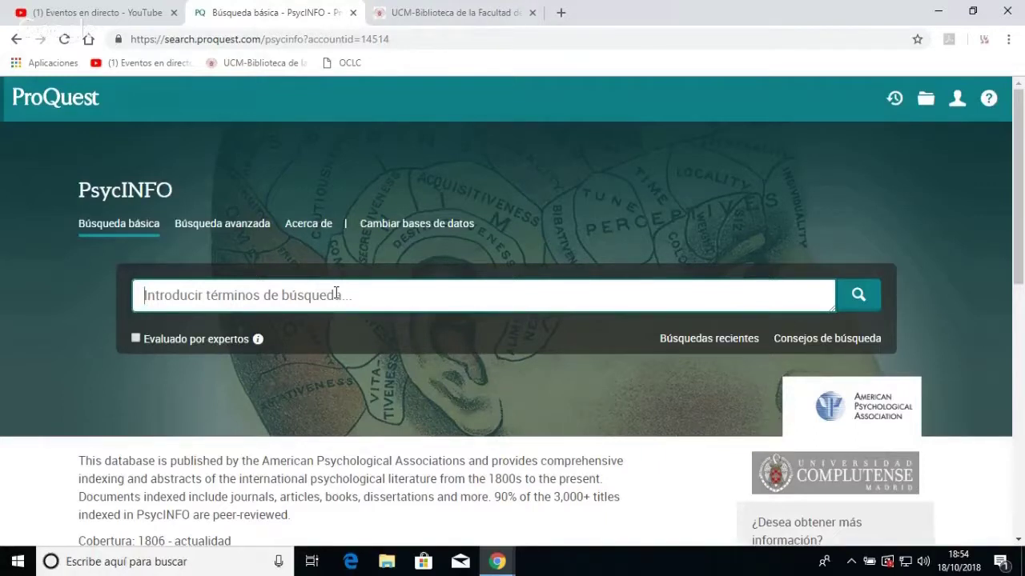
{"action": "type", "text": "\""}
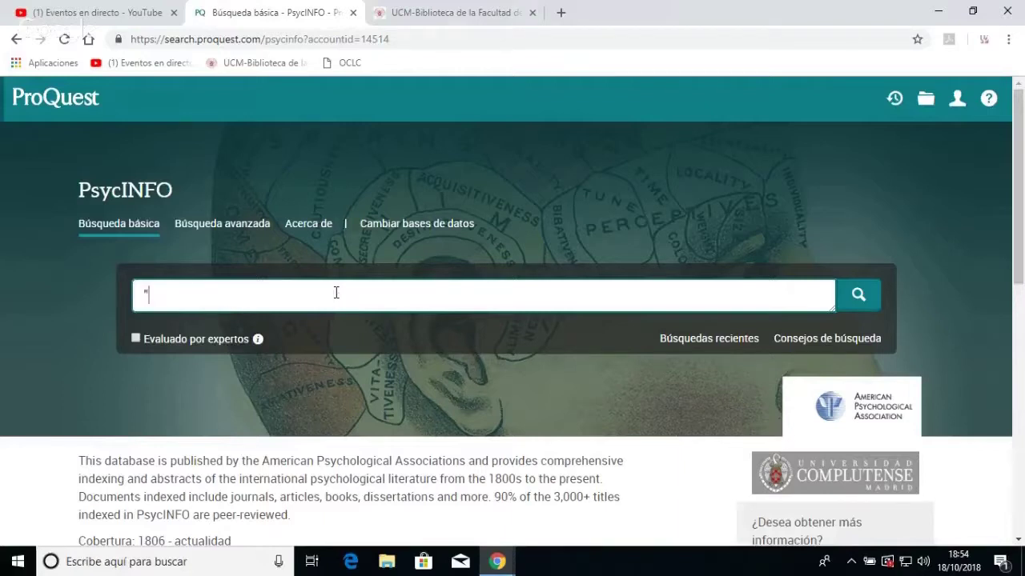
{"action": "type", "text": "Mobbing"}
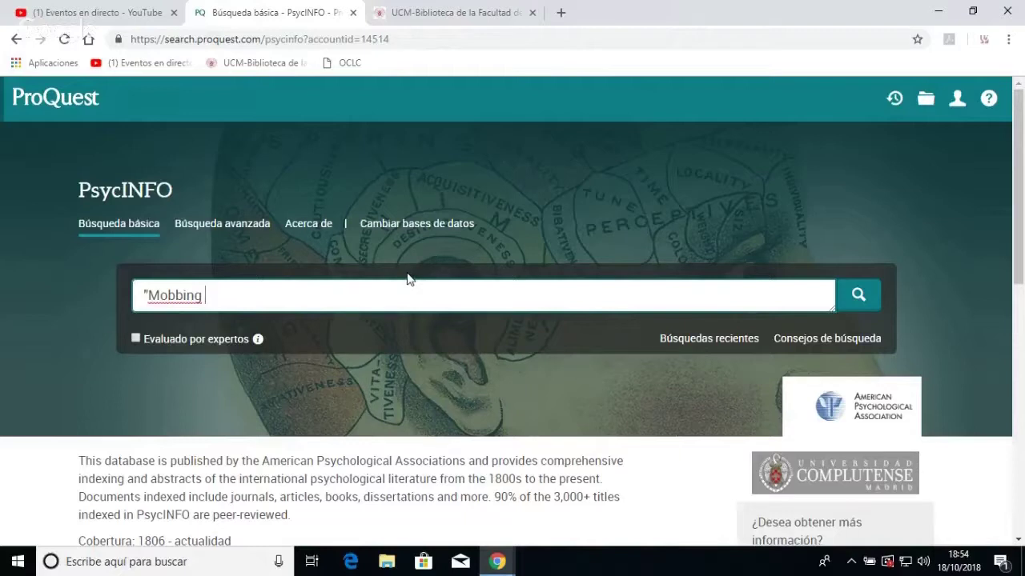
{"action": "type", "text": " in workplace"}
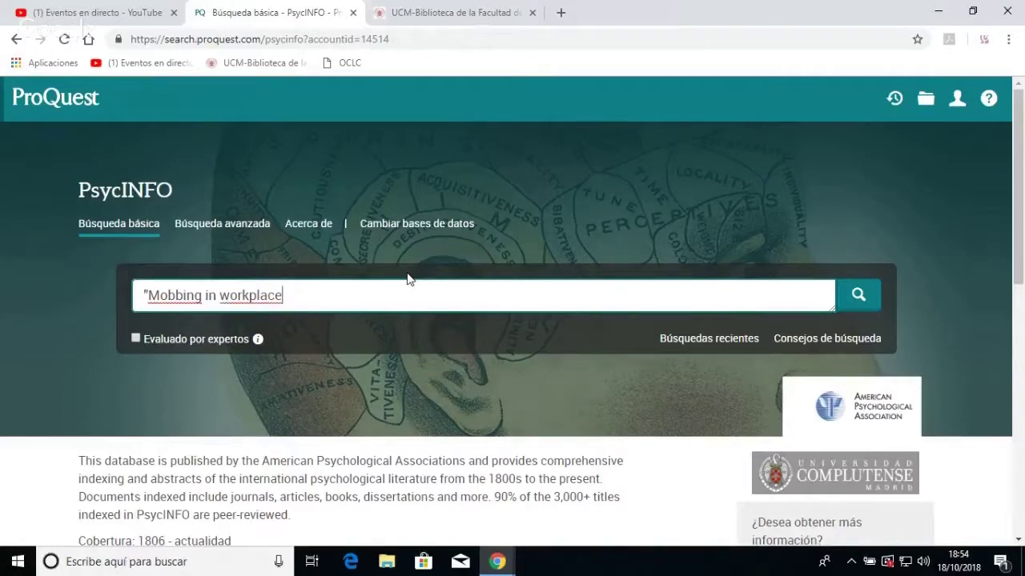
{"action": "type", "text": "\""}
{"action": "left_click", "coordinate": [853, 297]}
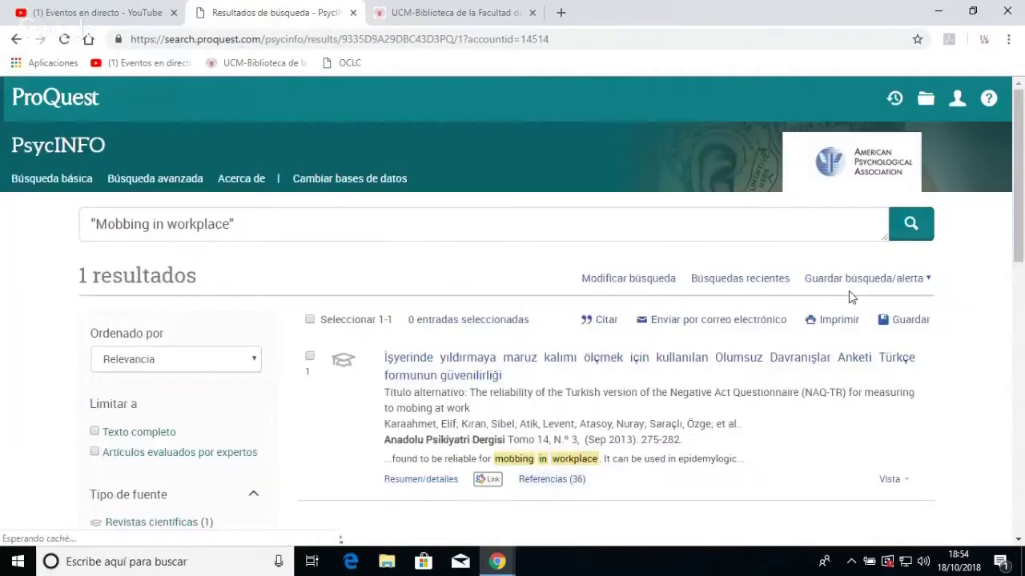
Open the Turkish article on the Negative Act Questionnaire and use its Workplace Violence subject term to find all records on that subject
{"action": "scroll", "coordinate": [721, 327], "scroll_direction": "down", "scroll_amount": 1}
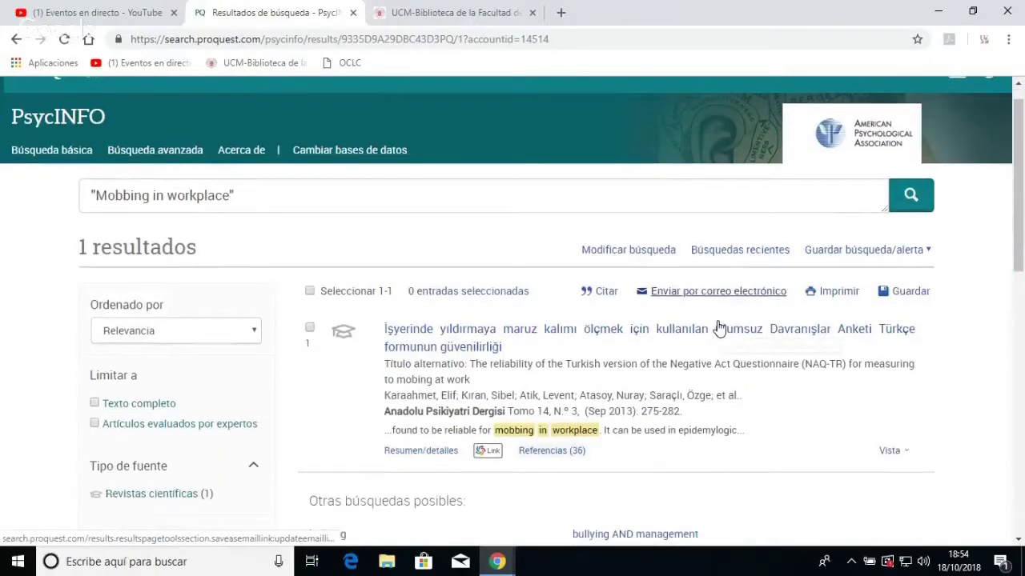
{"action": "scroll", "coordinate": [719, 328], "scroll_direction": "down", "scroll_amount": 1}
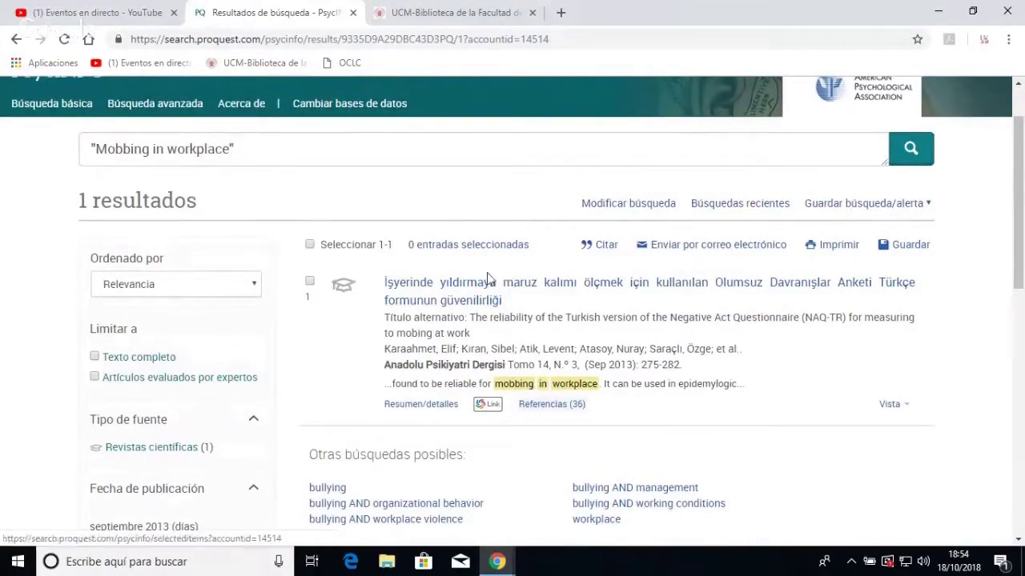
{"action": "left_click", "coordinate": [452, 287]}
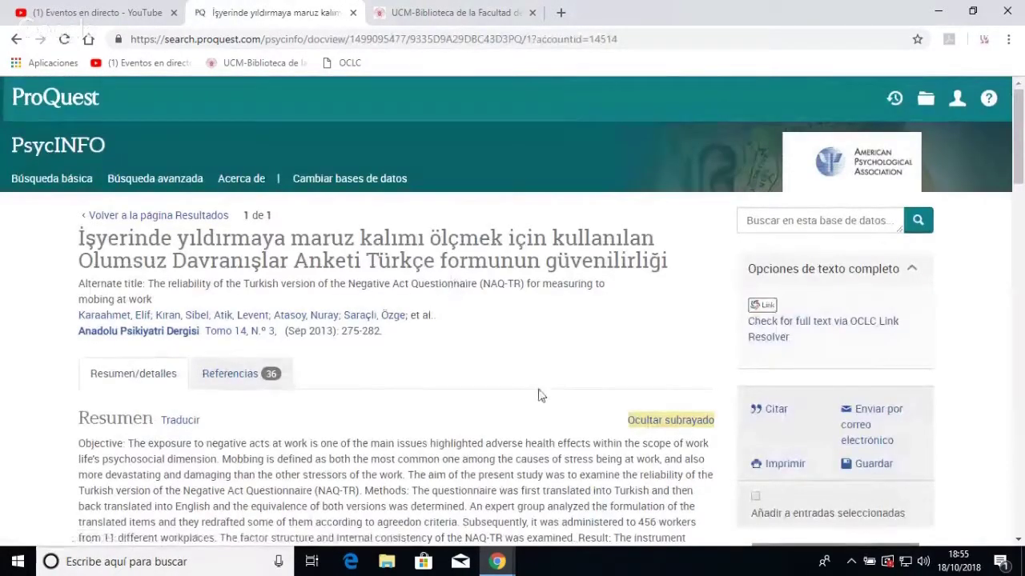
{"action": "scroll", "coordinate": [539, 393], "scroll_direction": "down", "scroll_amount": 2}
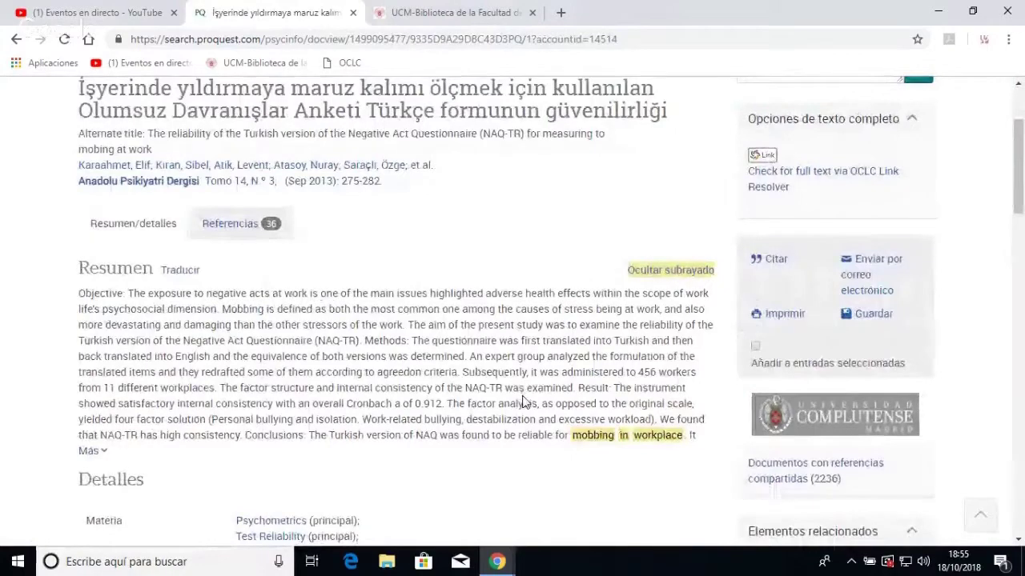
{"action": "scroll", "coordinate": [522, 402], "scroll_direction": "down", "scroll_amount": 2}
{"action": "scroll", "coordinate": [522, 402], "scroll_direction": "down", "scroll_amount": 2}
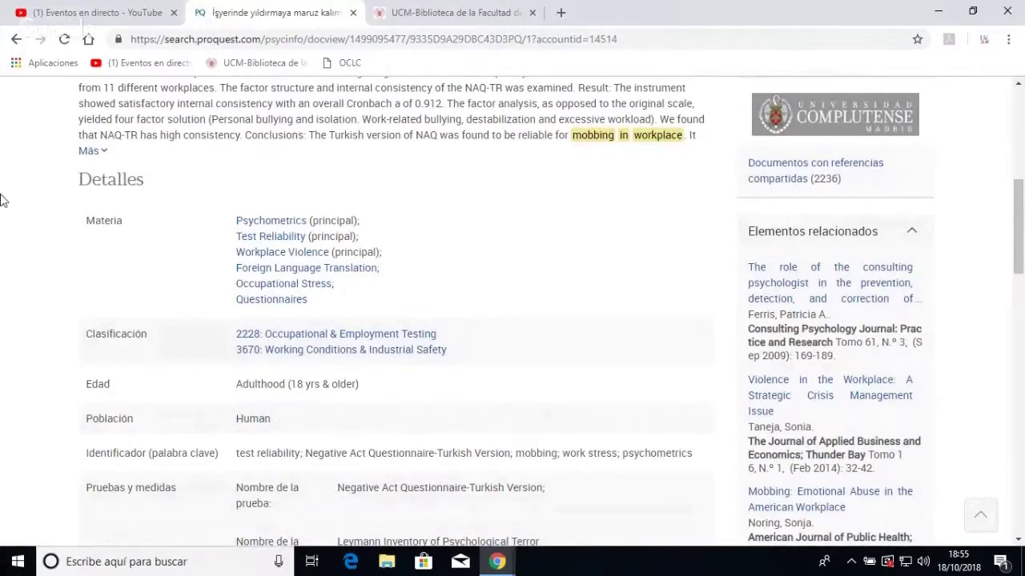
{"action": "left_click", "coordinate": [282, 253]}
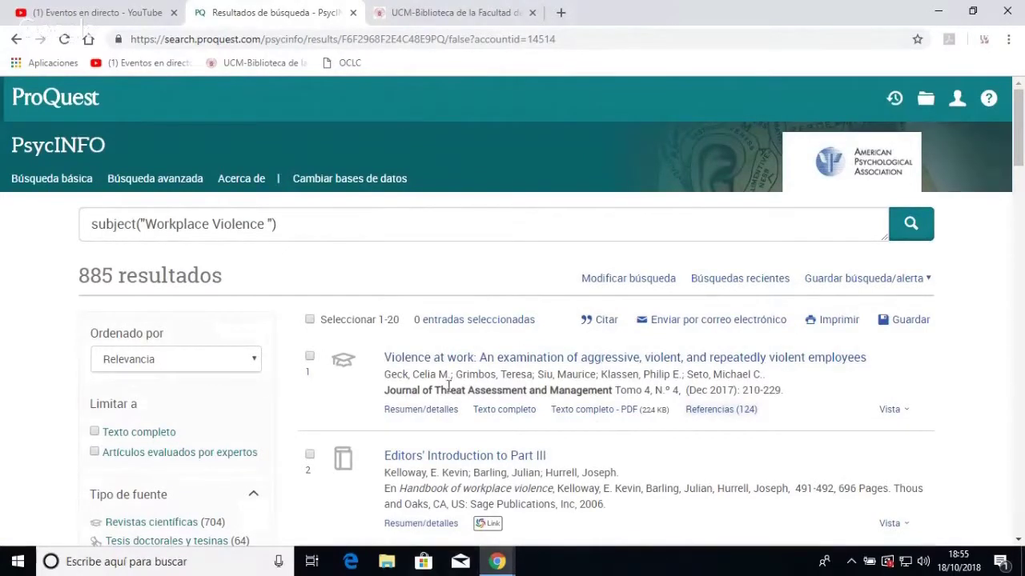
Limit the Workplace Violence results to publication dates from 2015 to 2018
{"action": "mouse_move", "coordinate": [346, 367]}
{"action": "scroll", "coordinate": [248, 385], "scroll_direction": "down", "scroll_amount": 1}
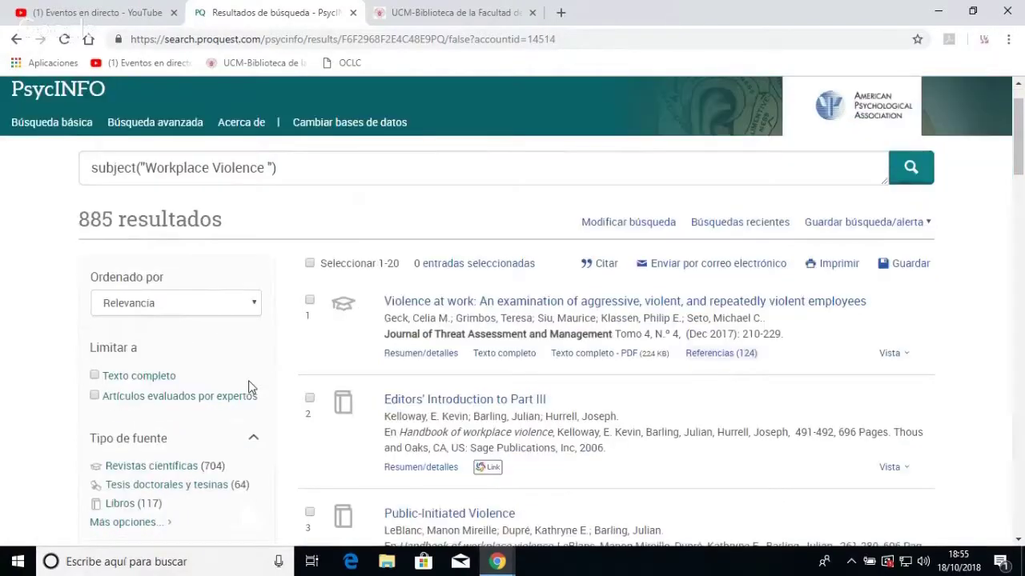
{"action": "scroll", "coordinate": [216, 345], "scroll_direction": "down", "scroll_amount": 3}
{"action": "scroll", "coordinate": [396, 511], "scroll_direction": "down", "scroll_amount": 2}
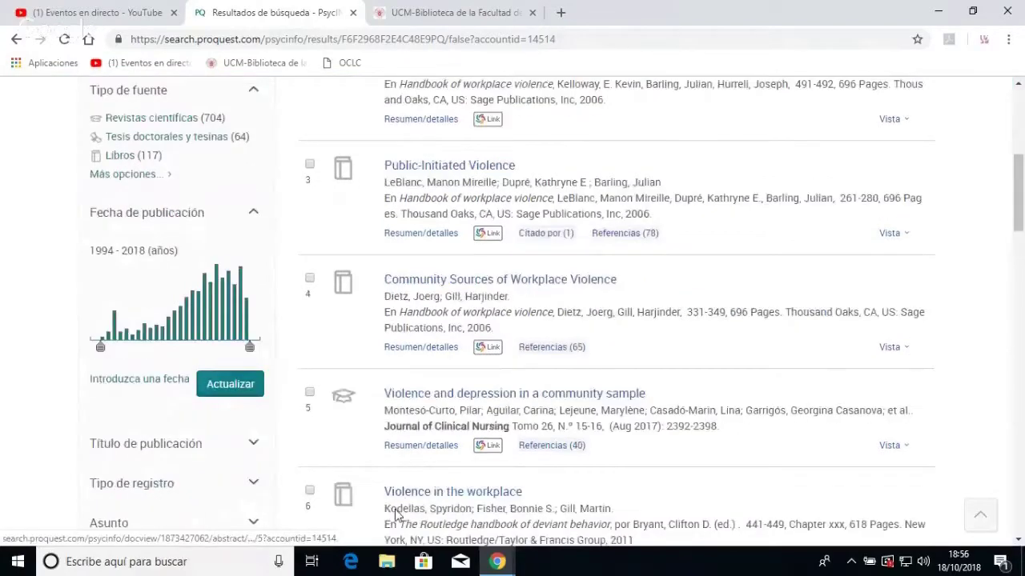
{"action": "left_click", "coordinate": [134, 333]}
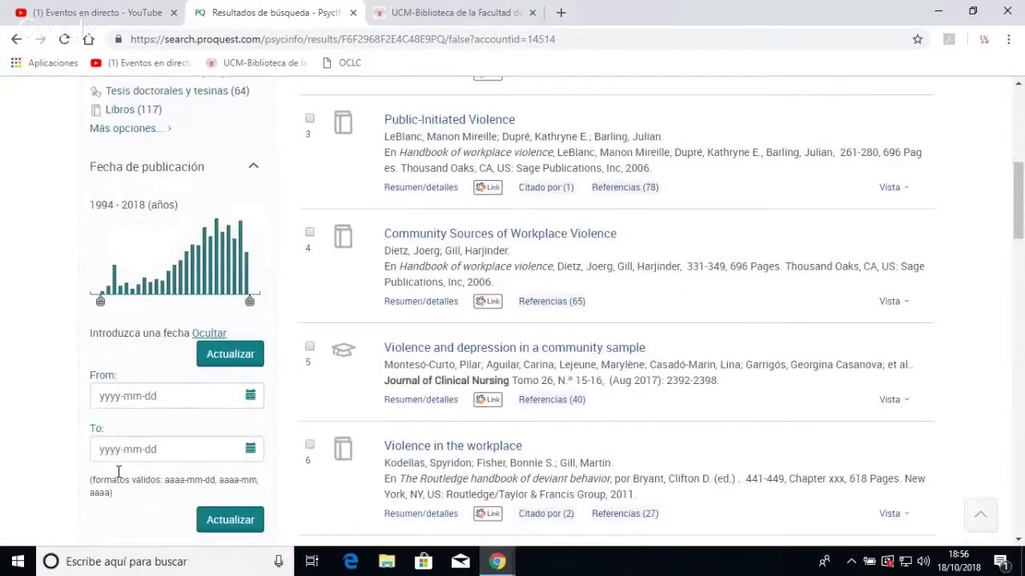
{"action": "left_click", "coordinate": [168, 395]}
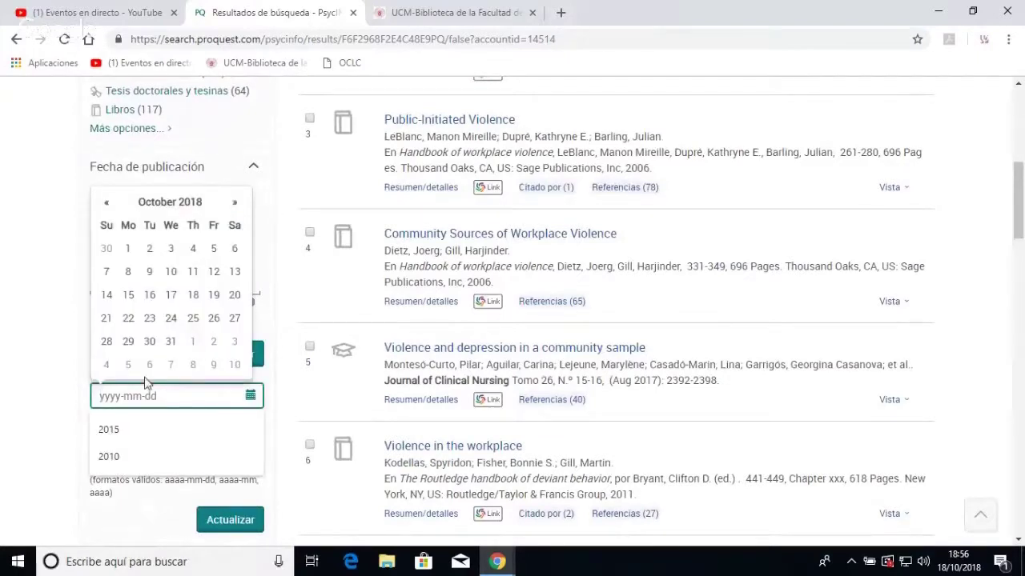
{"action": "type", "text": "2015"}
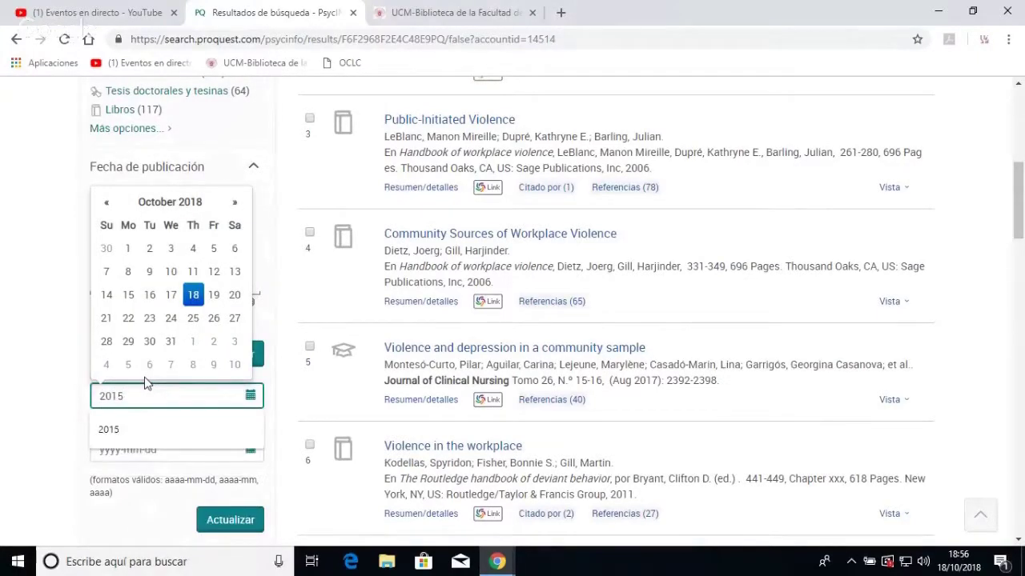
{"action": "left_click", "coordinate": [117, 453]}
{"action": "type", "text": "20"}
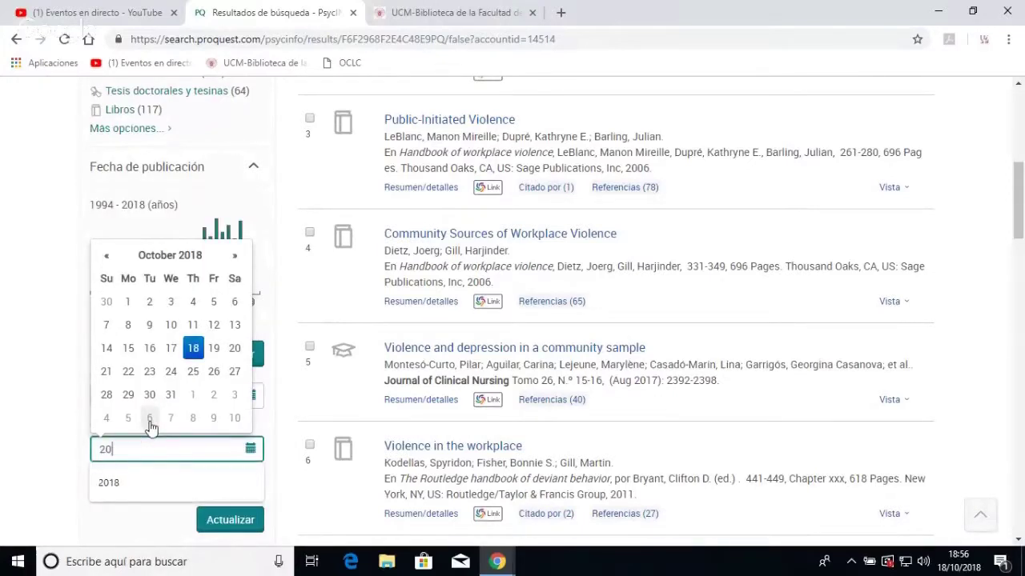
{"action": "type", "text": "18"}
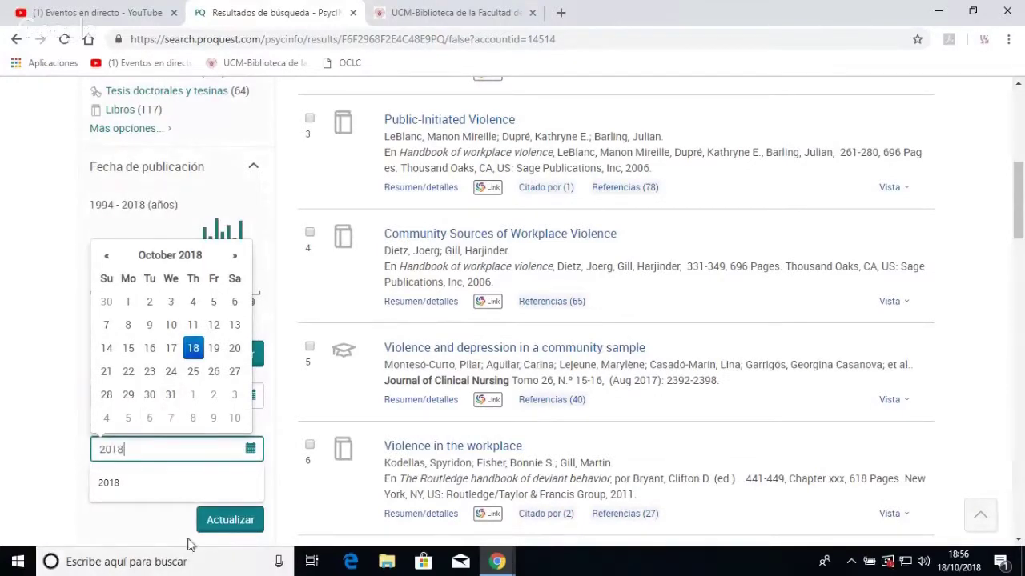
{"action": "left_click", "coordinate": [230, 520]}
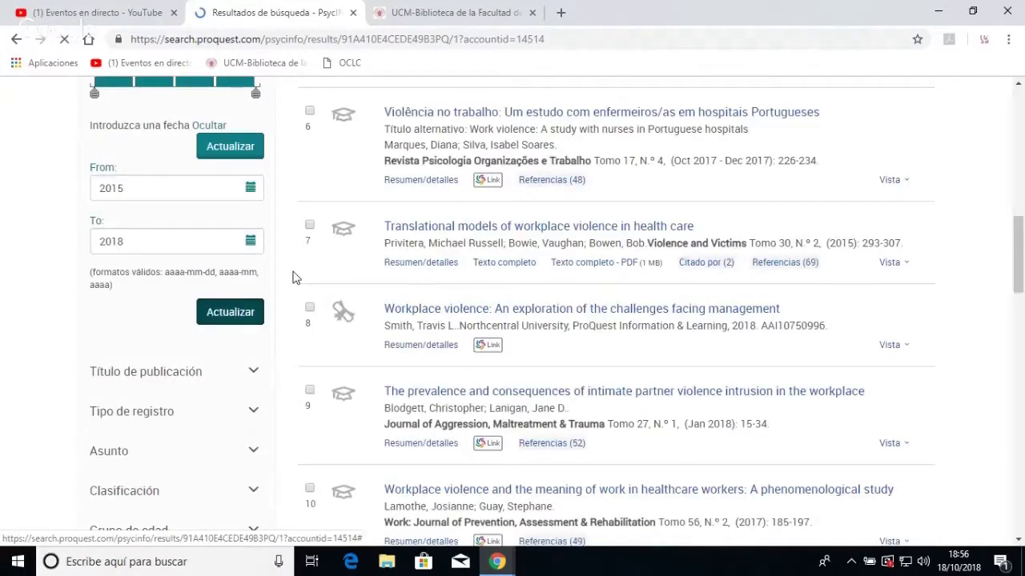
Expand the population filter and narrow the results to Femenino
{"action": "scroll", "coordinate": [268, 400], "scroll_direction": "down", "scroll_amount": 1}
{"action": "scroll", "coordinate": [150, 390], "scroll_direction": "down", "scroll_amount": 2}
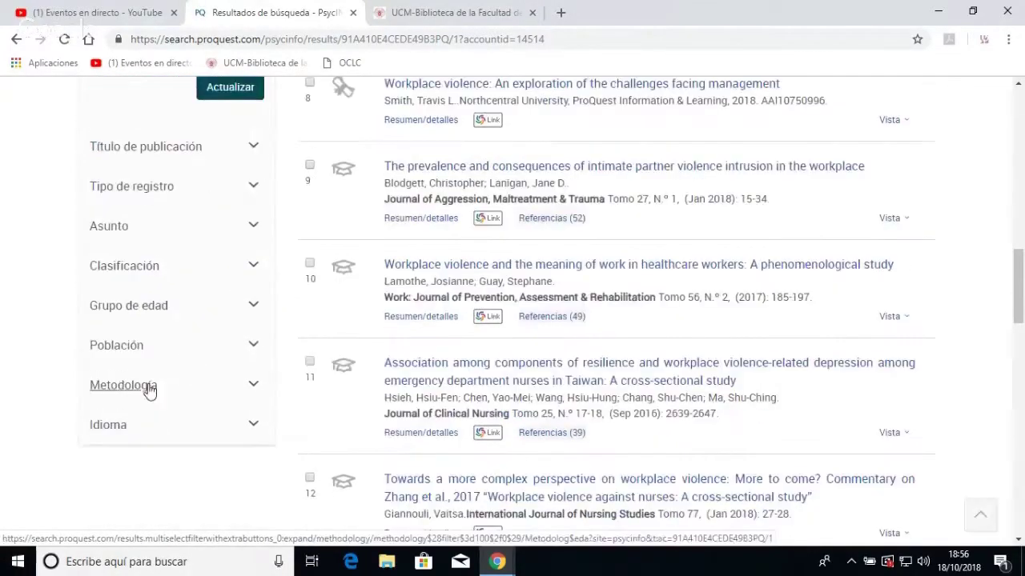
{"action": "left_click", "coordinate": [258, 347]}
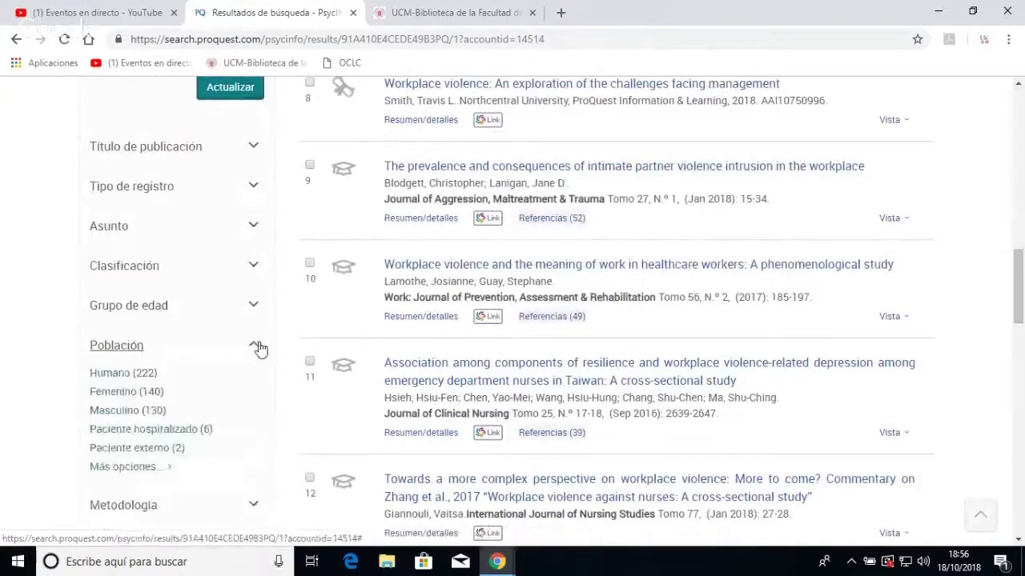
{"action": "left_click", "coordinate": [111, 394]}
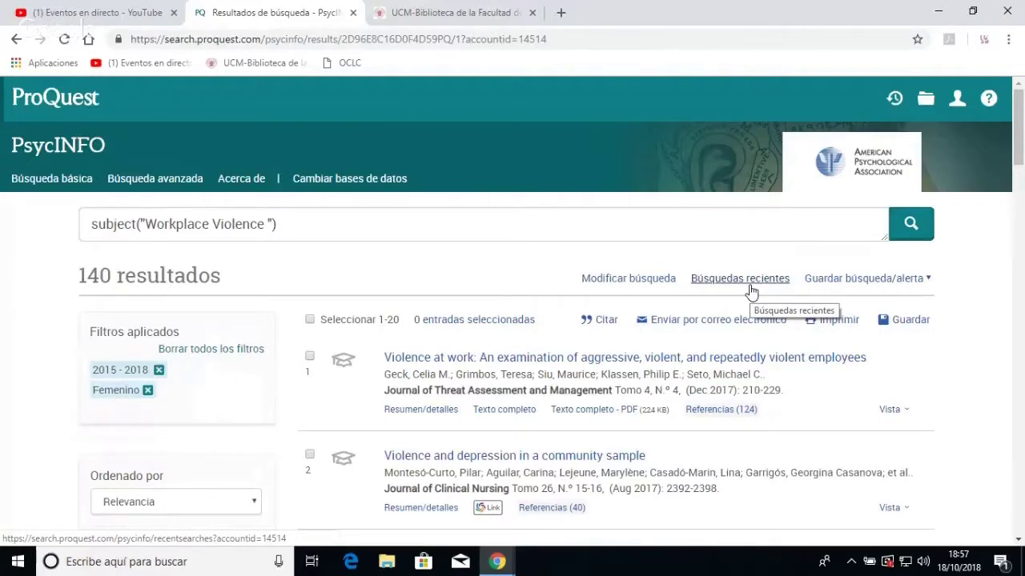
Look over the options for saving the filtered search, creating an alert or RSS feed, and getting a search link
{"action": "left_click", "coordinate": [931, 280]}
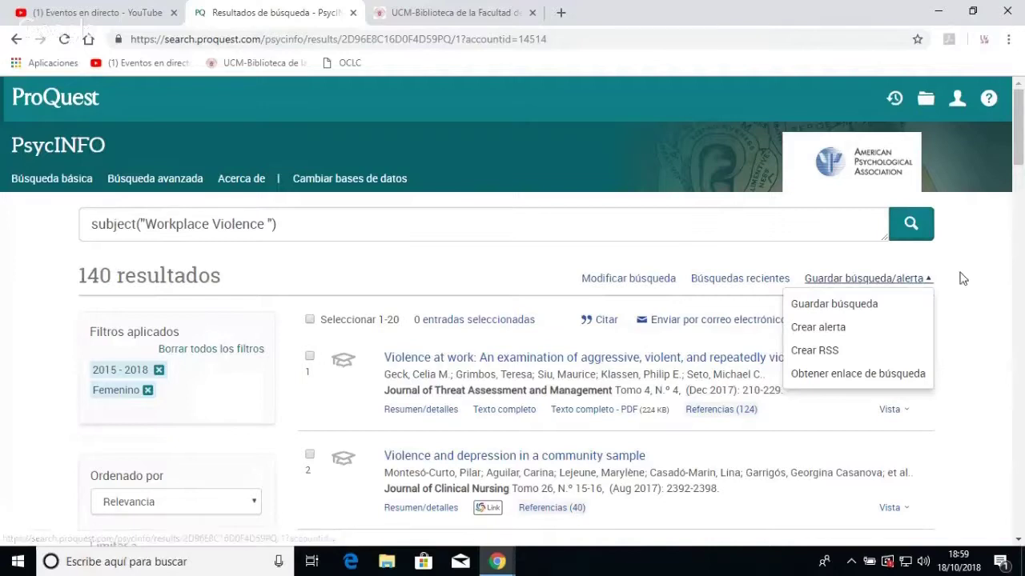
{"action": "left_click", "coordinate": [989, 321]}
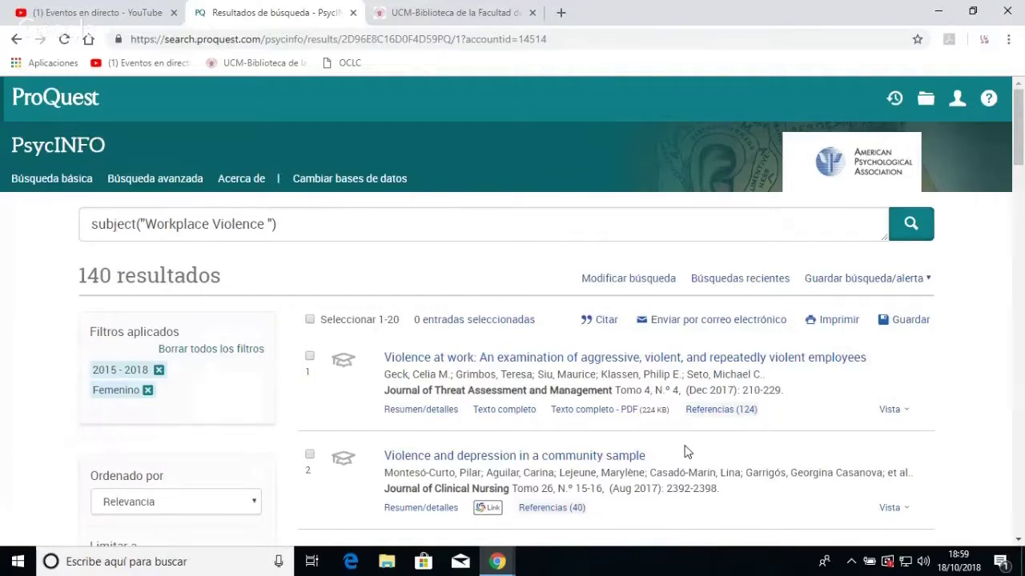
Select results 1-20 and preview their citations in APA 6th style, checking which other citation styles are offered
{"action": "left_click", "coordinate": [310, 320]}
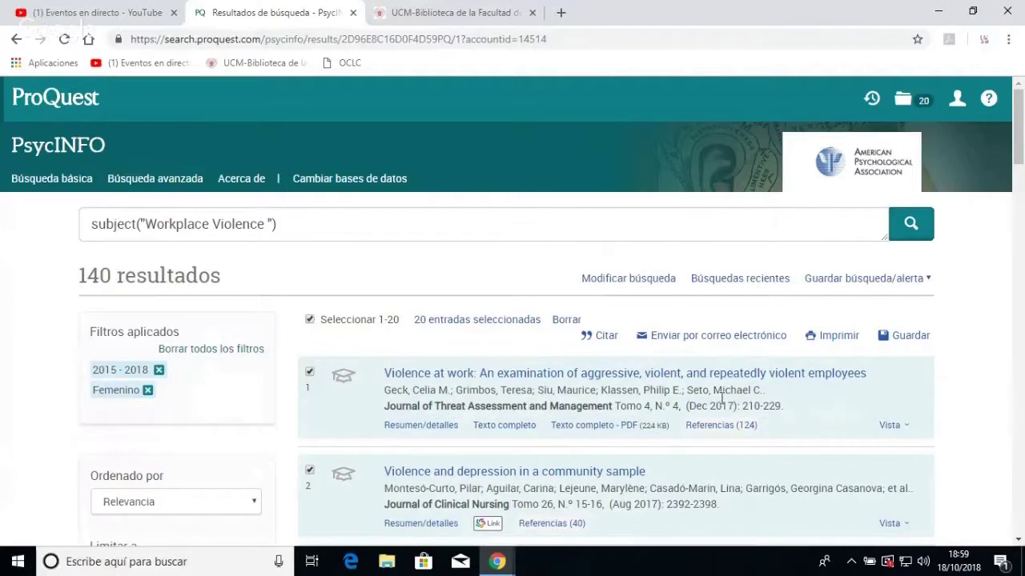
{"action": "left_click", "coordinate": [606, 337]}
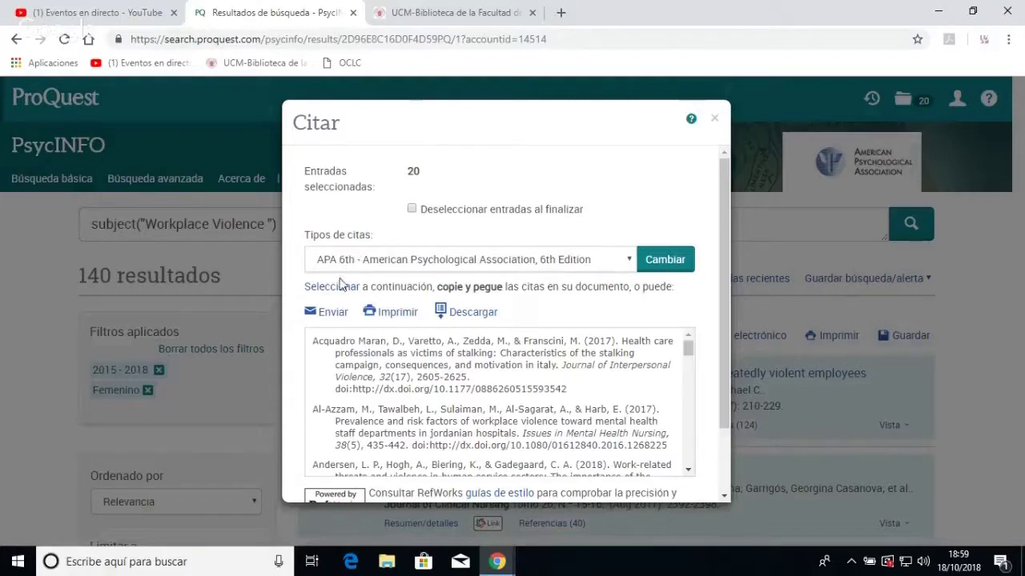
{"action": "left_click", "coordinate": [629, 262]}
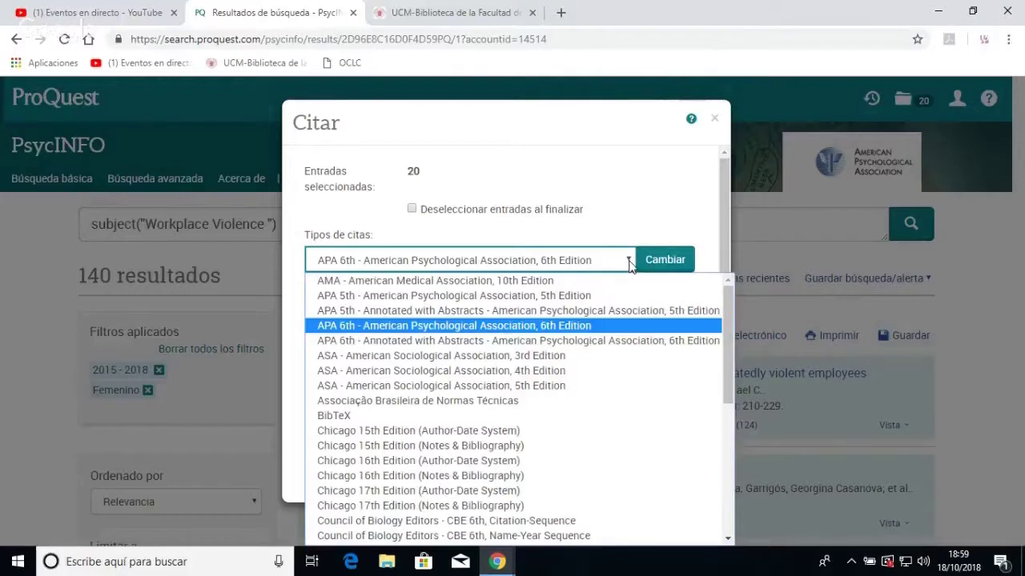
{"action": "left_click", "coordinate": [629, 263]}
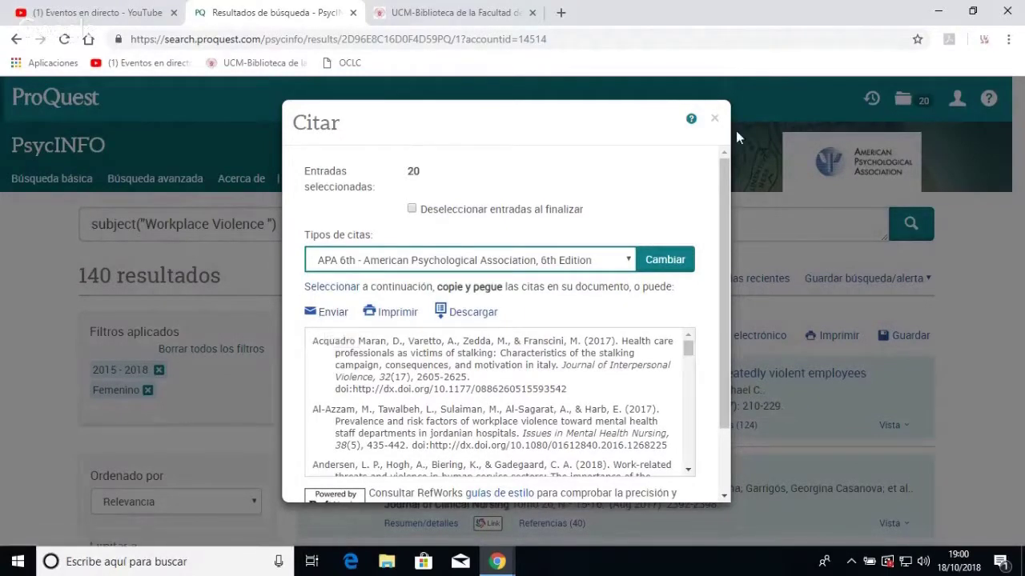
{"action": "left_click", "coordinate": [714, 119]}
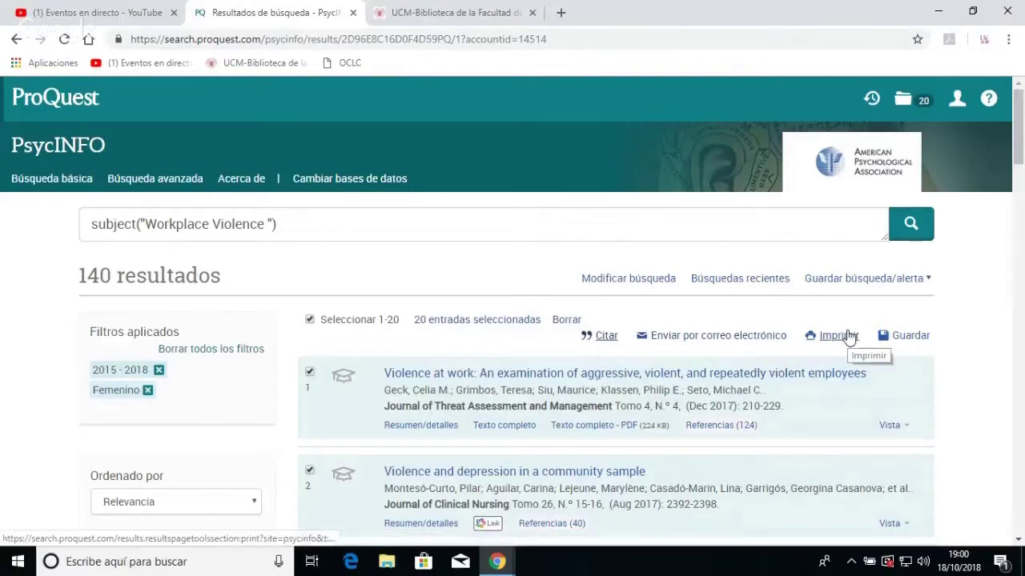
Check the save and export formats available for the selected results, and deselect all 20 entries
{"action": "left_click", "coordinate": [909, 337]}
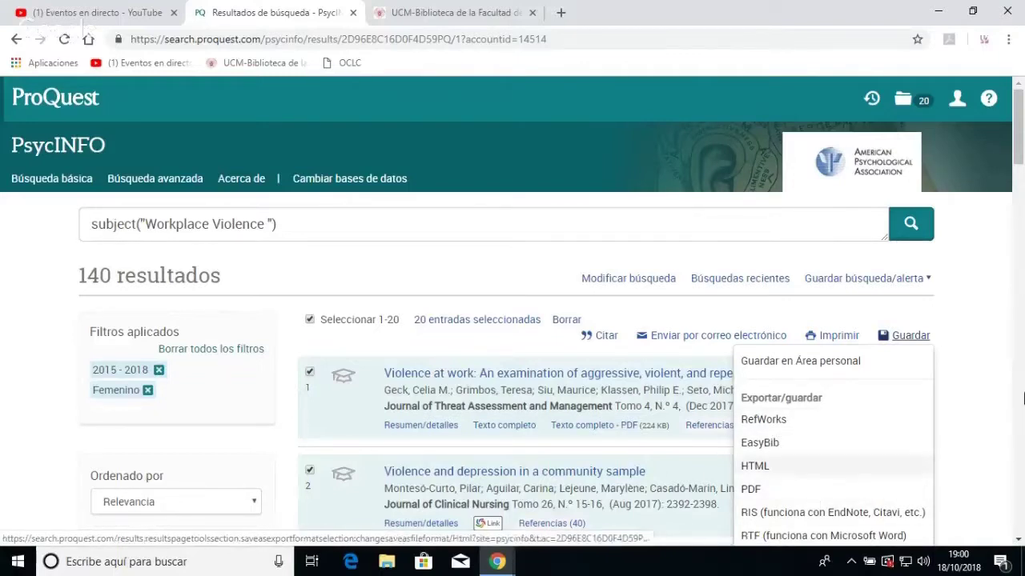
{"action": "left_click", "coordinate": [341, 278]}
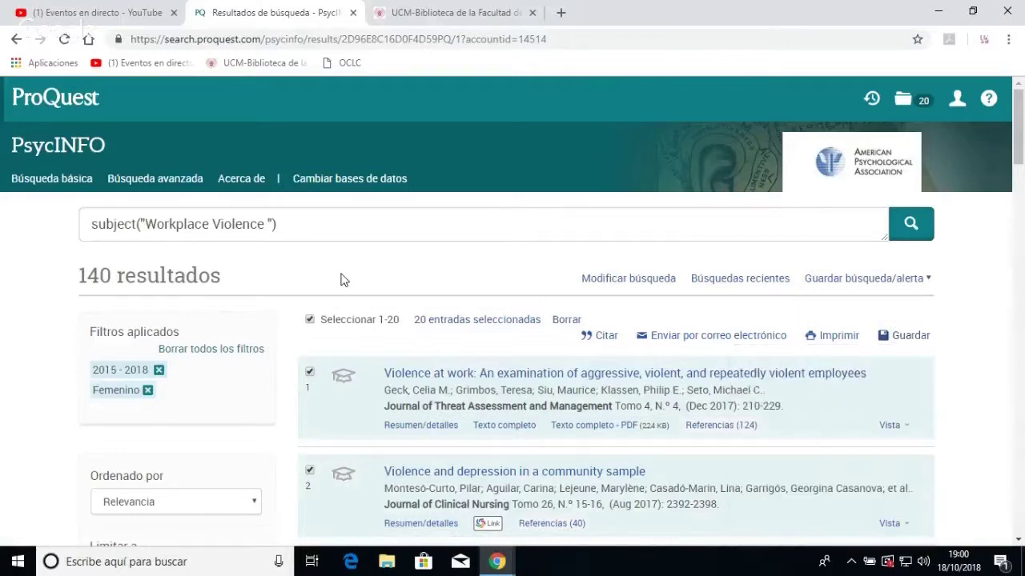
{"action": "left_click", "coordinate": [309, 321]}
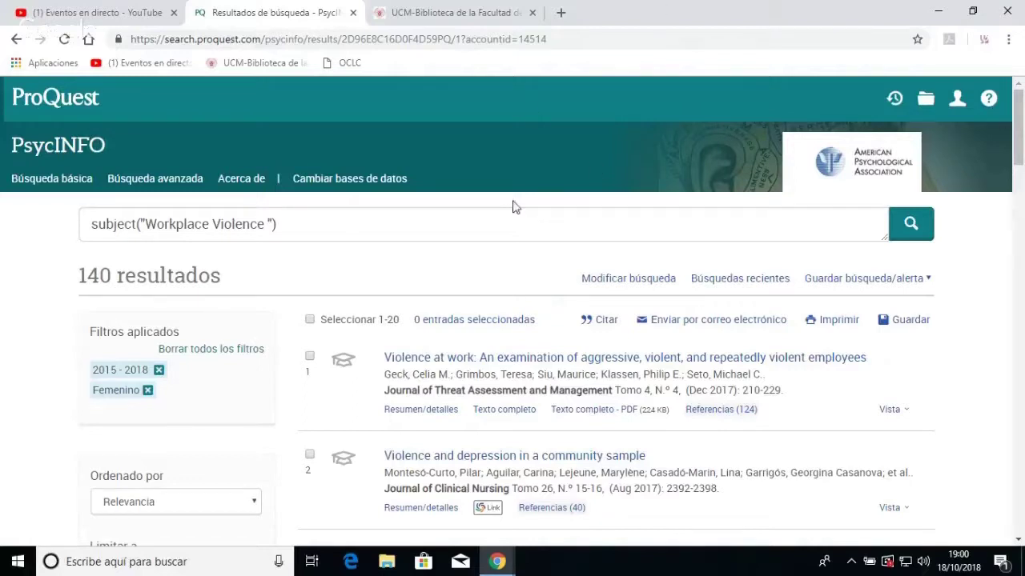
Open the record of the article "Violence at work: An examination of aggressive, violent, and repeatedly violent employees"
{"action": "left_click", "coordinate": [538, 360]}
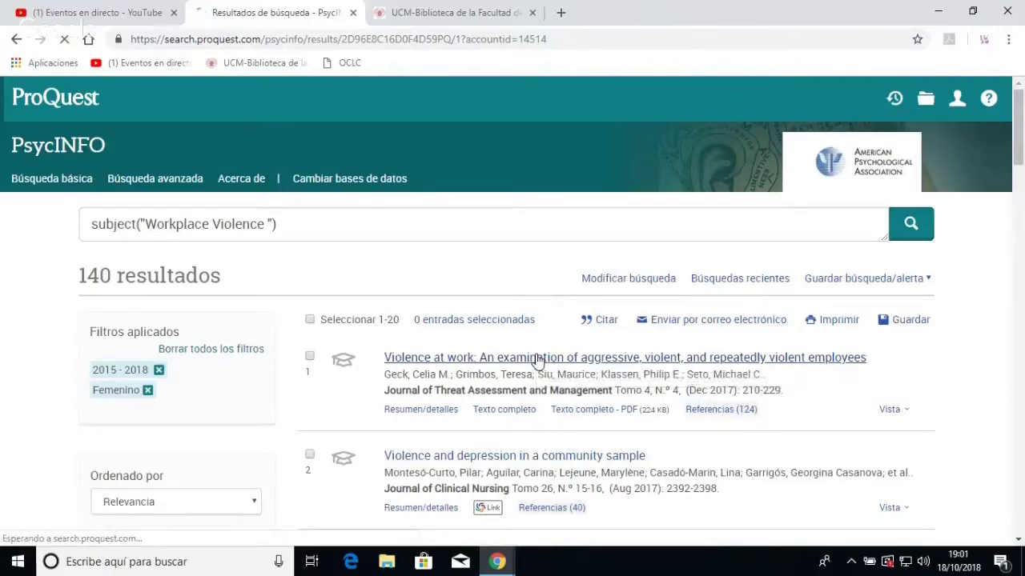